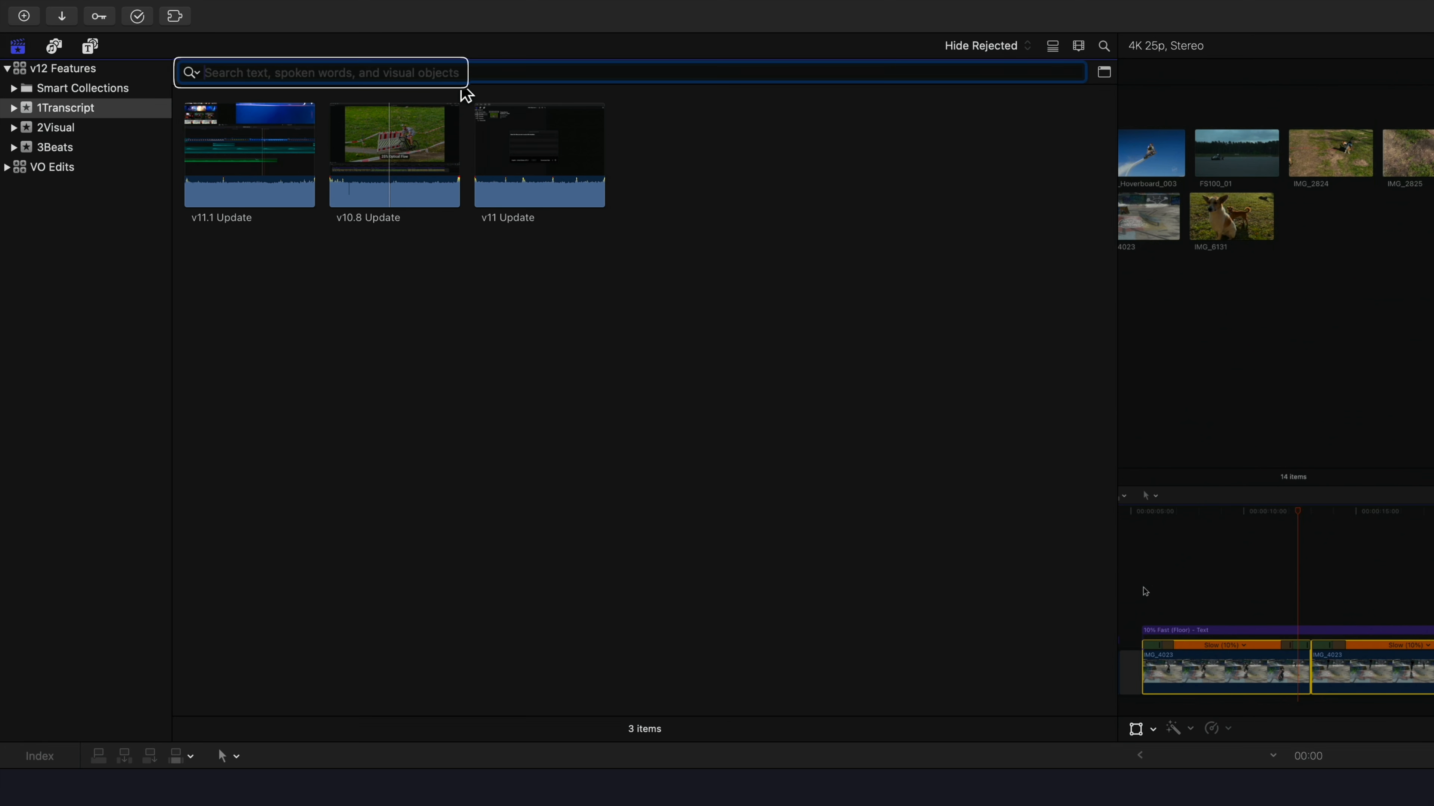
Search the transcripts of the clips in the 1Transcript event for spoken words that include "adjustment clip"
{"action": "left_click", "coordinate": [191, 73]}
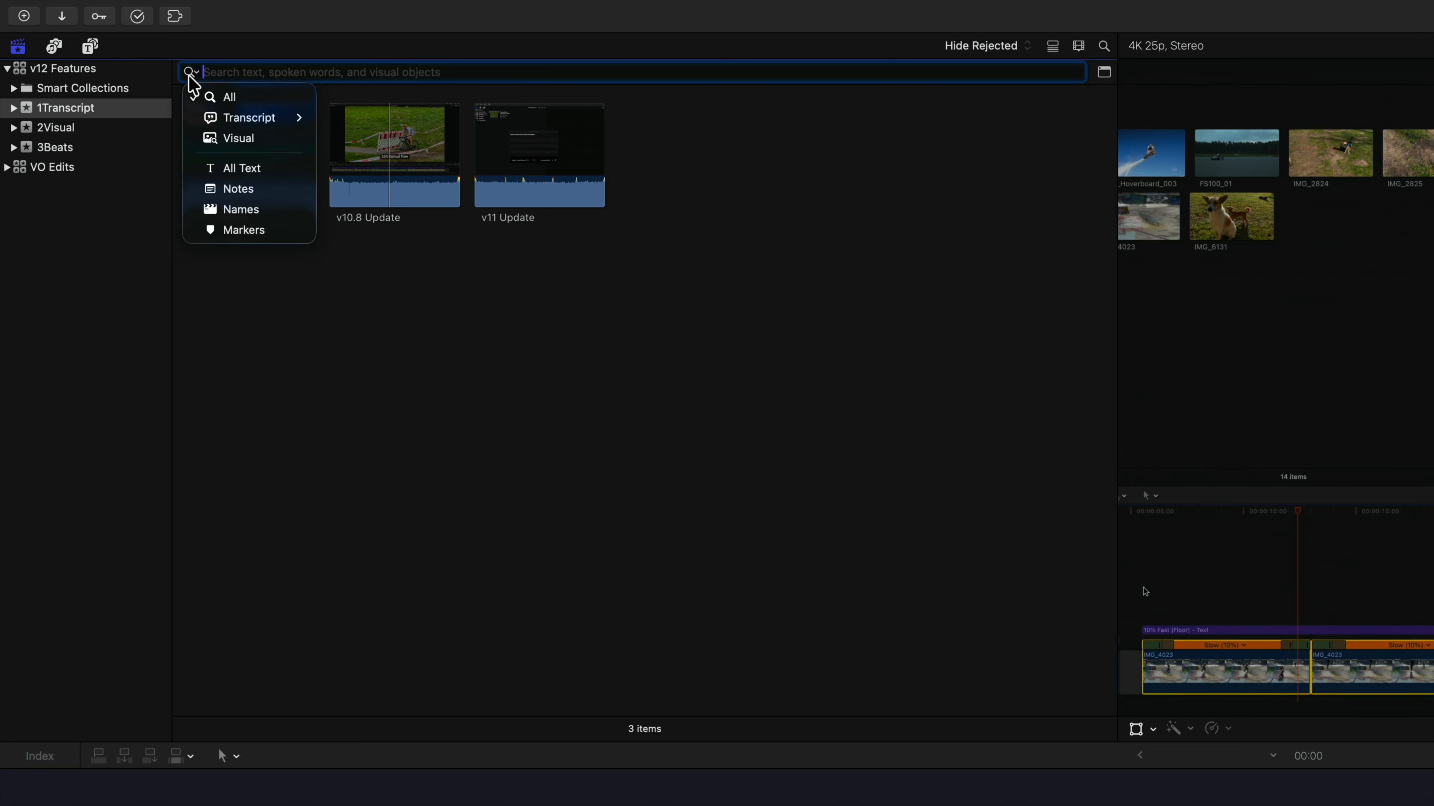
{"action": "mouse_move", "coordinate": [218, 115]}
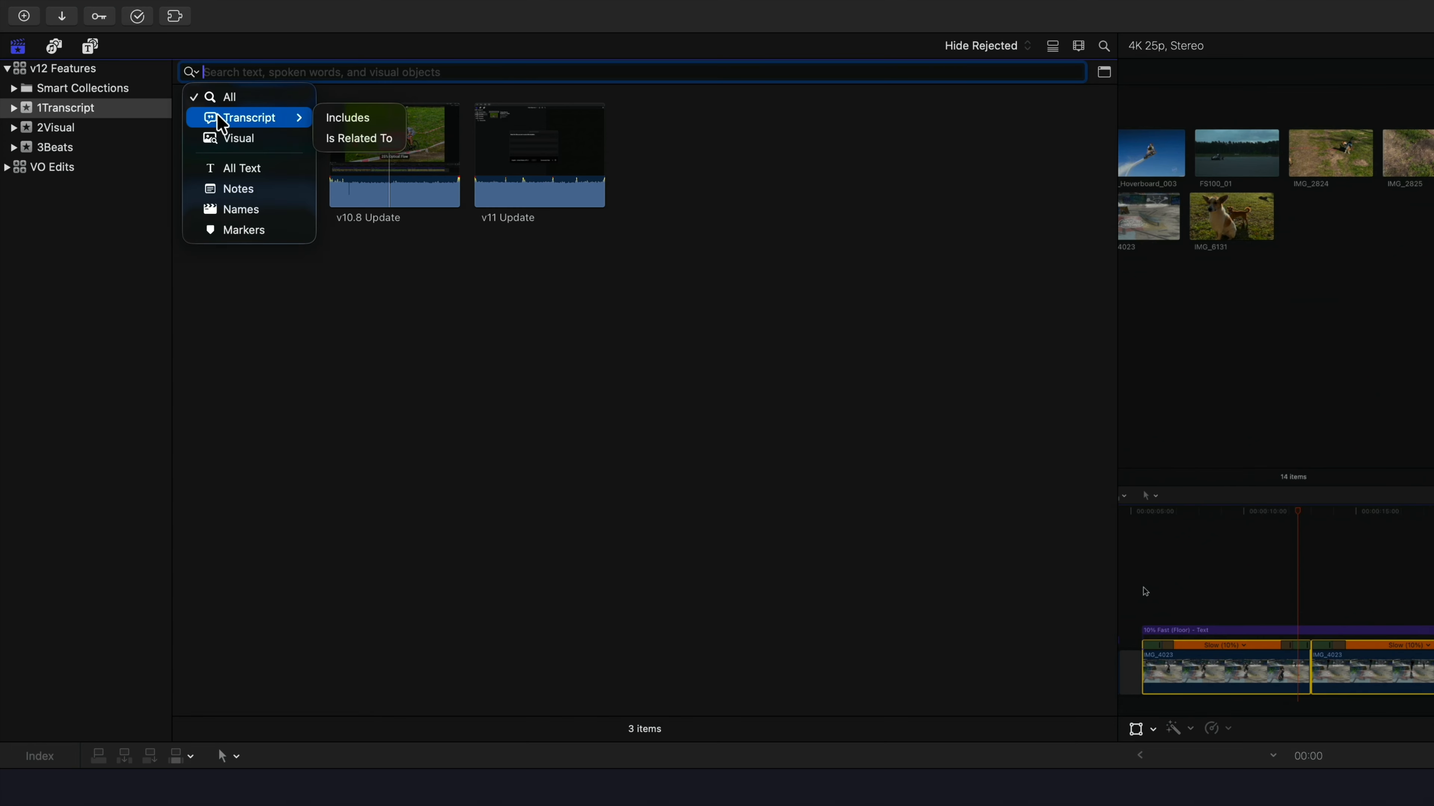
{"action": "left_click", "coordinate": [379, 117]}
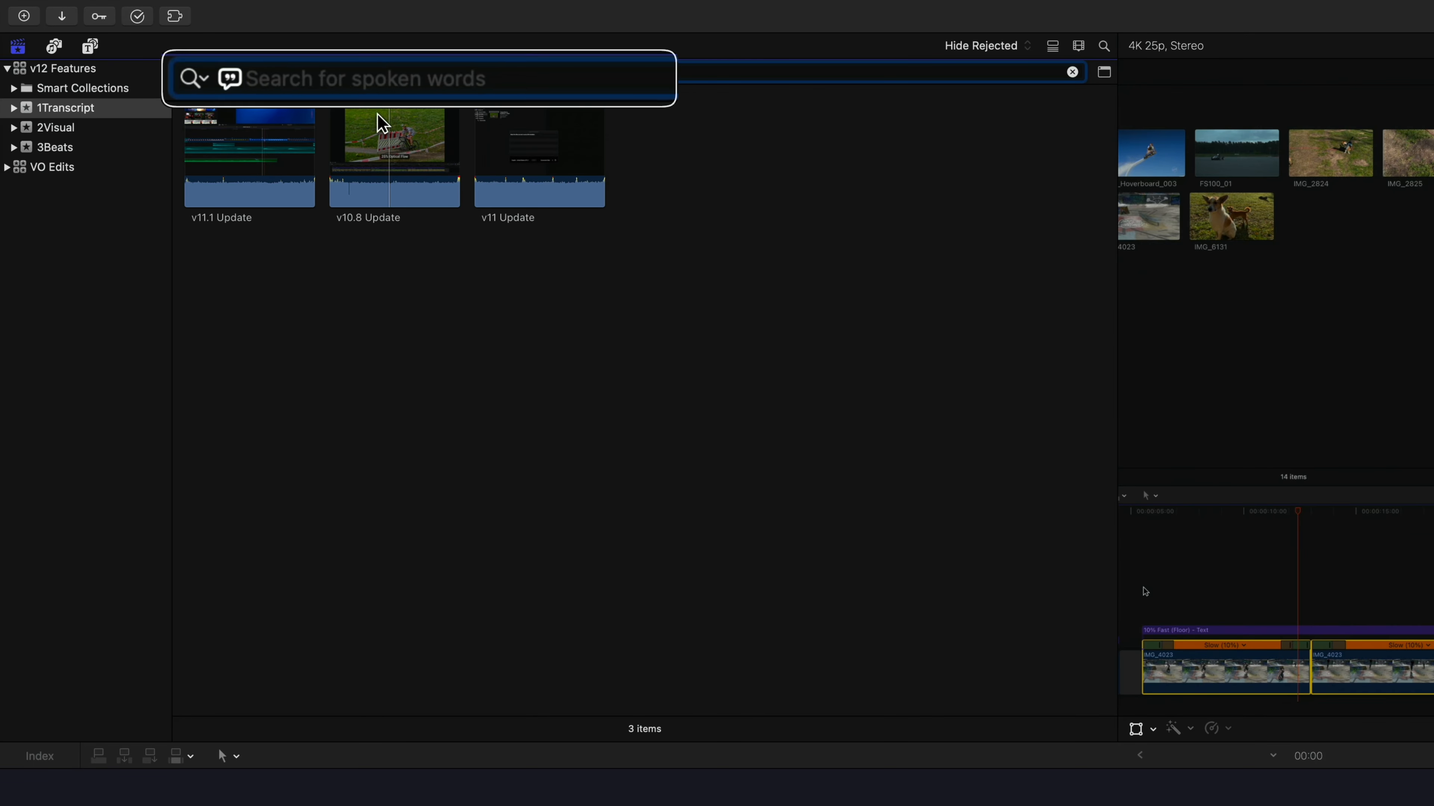
{"action": "type", "text": "adjustment clip"}
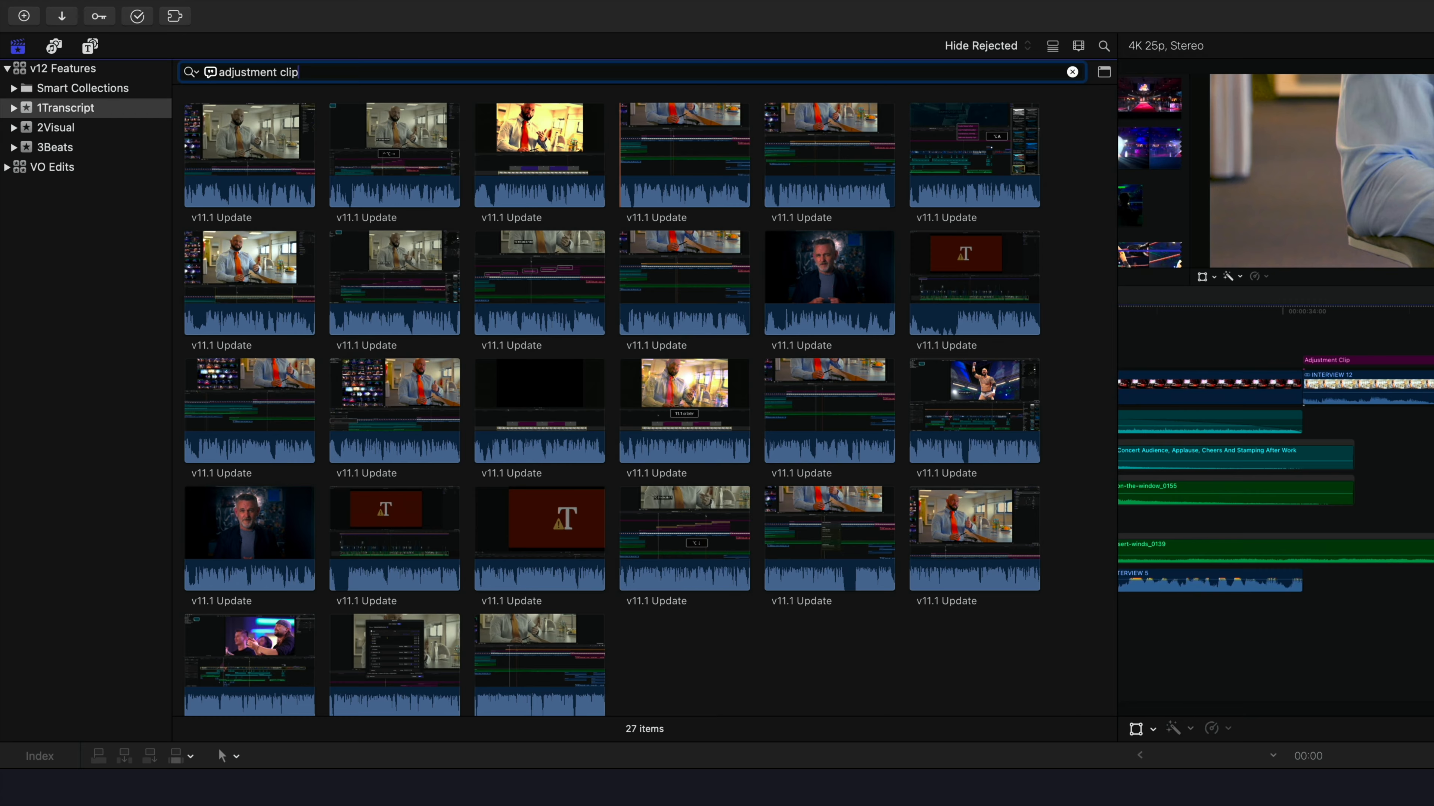
Preview the matching clips, marking a range in the fourth result of the first row and clearing it
{"action": "key", "text": "space"}
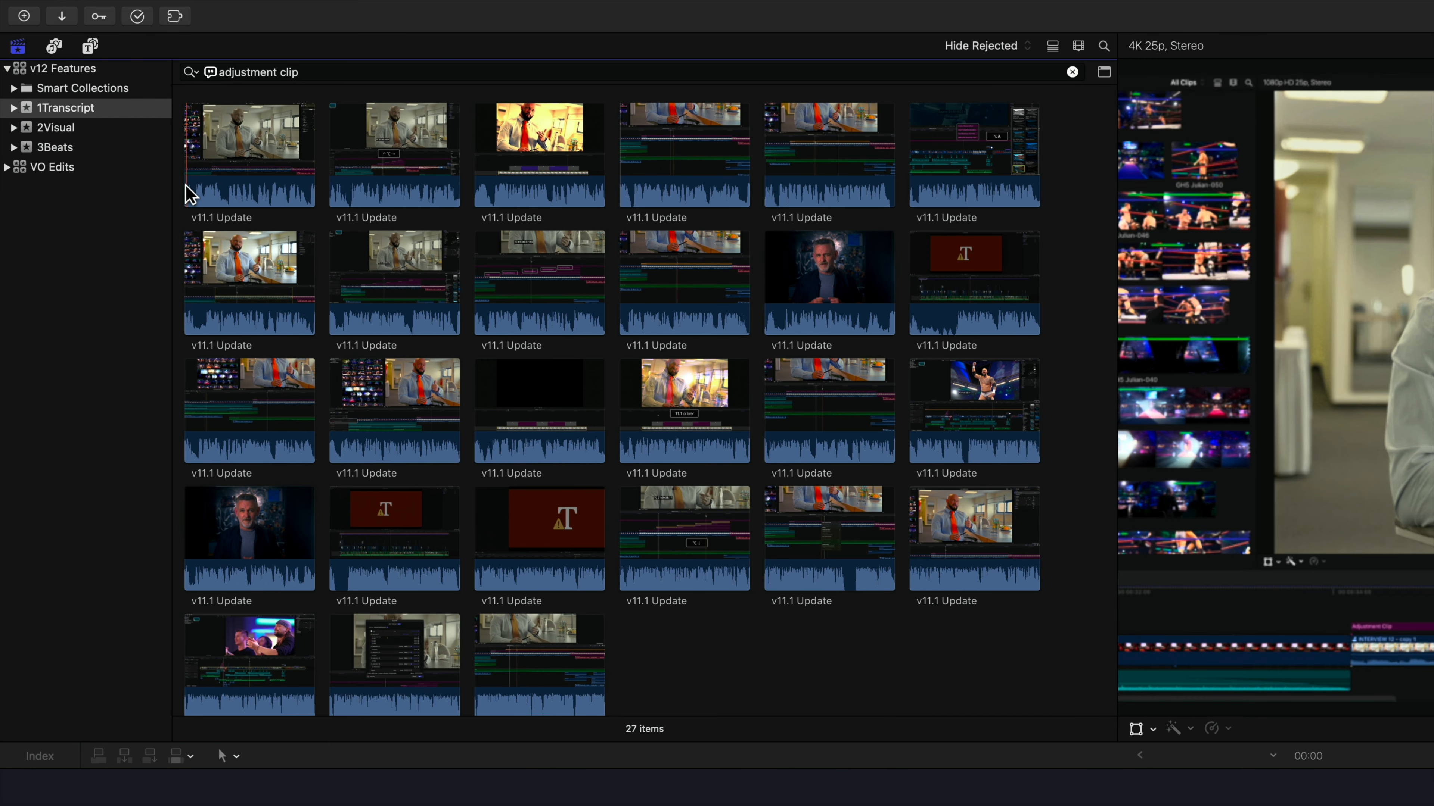
{"action": "left_click", "coordinate": [336, 191]}
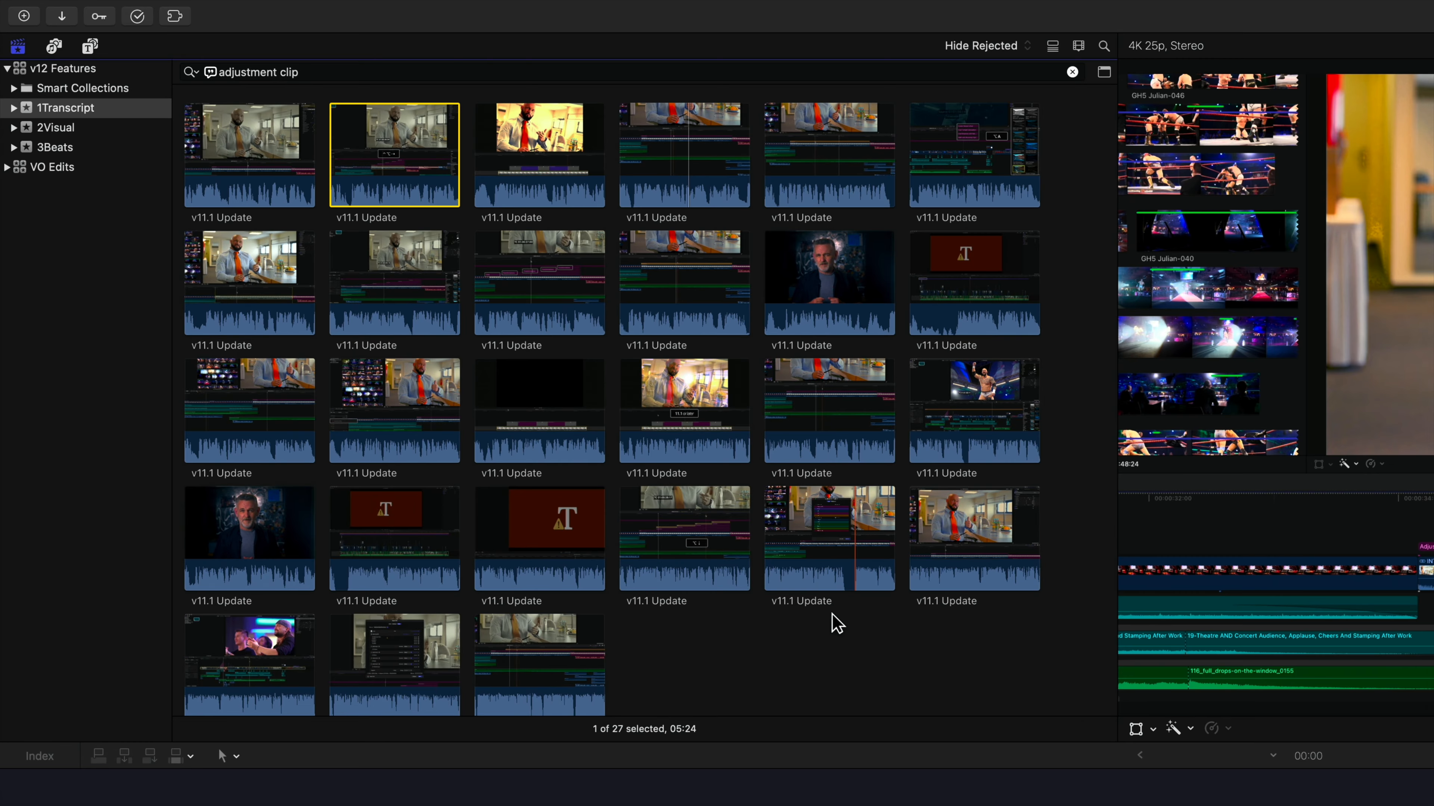
{"action": "left_click", "coordinate": [837, 623]}
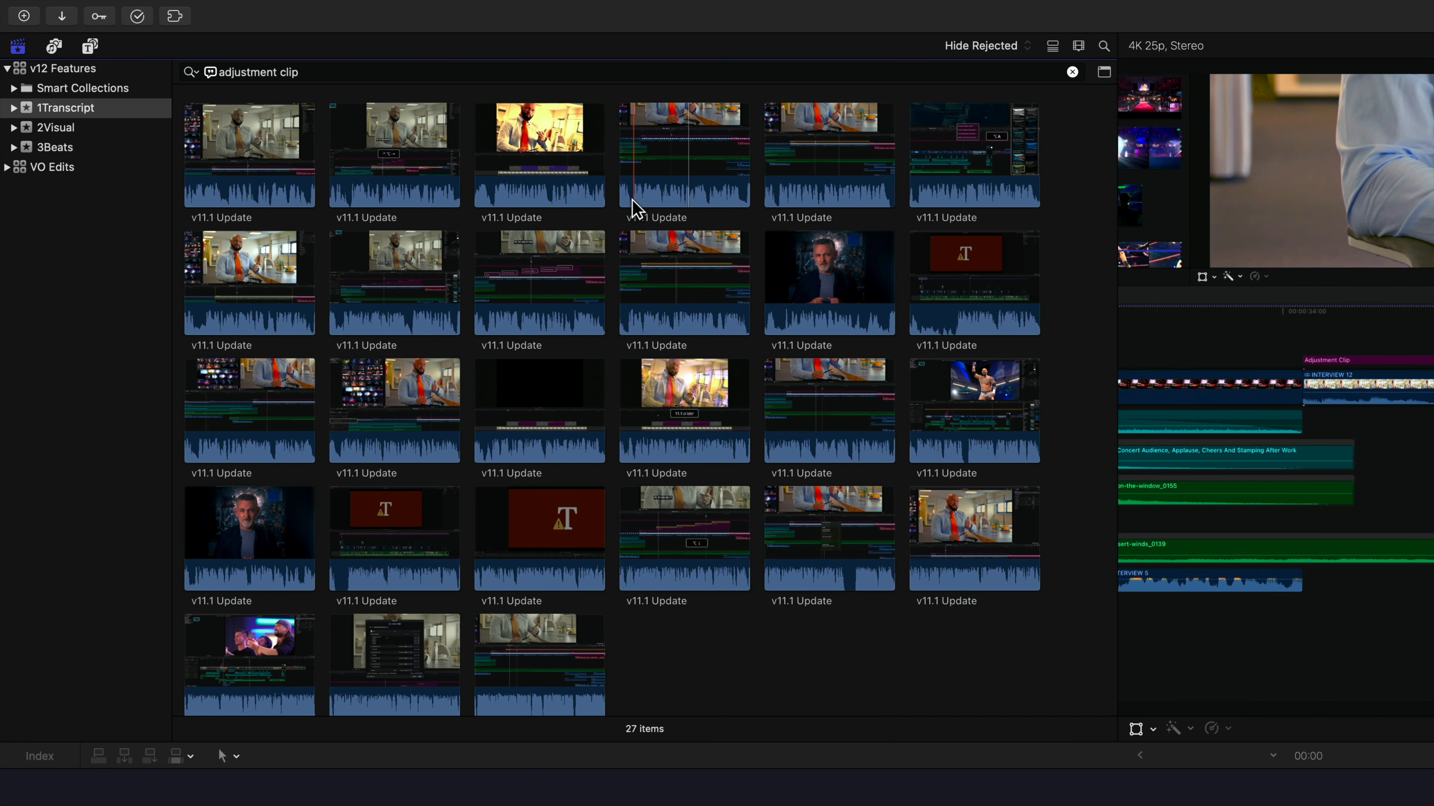
{"action": "left_click_drag", "start_coordinate": [633, 208], "coordinate": [737, 212]}
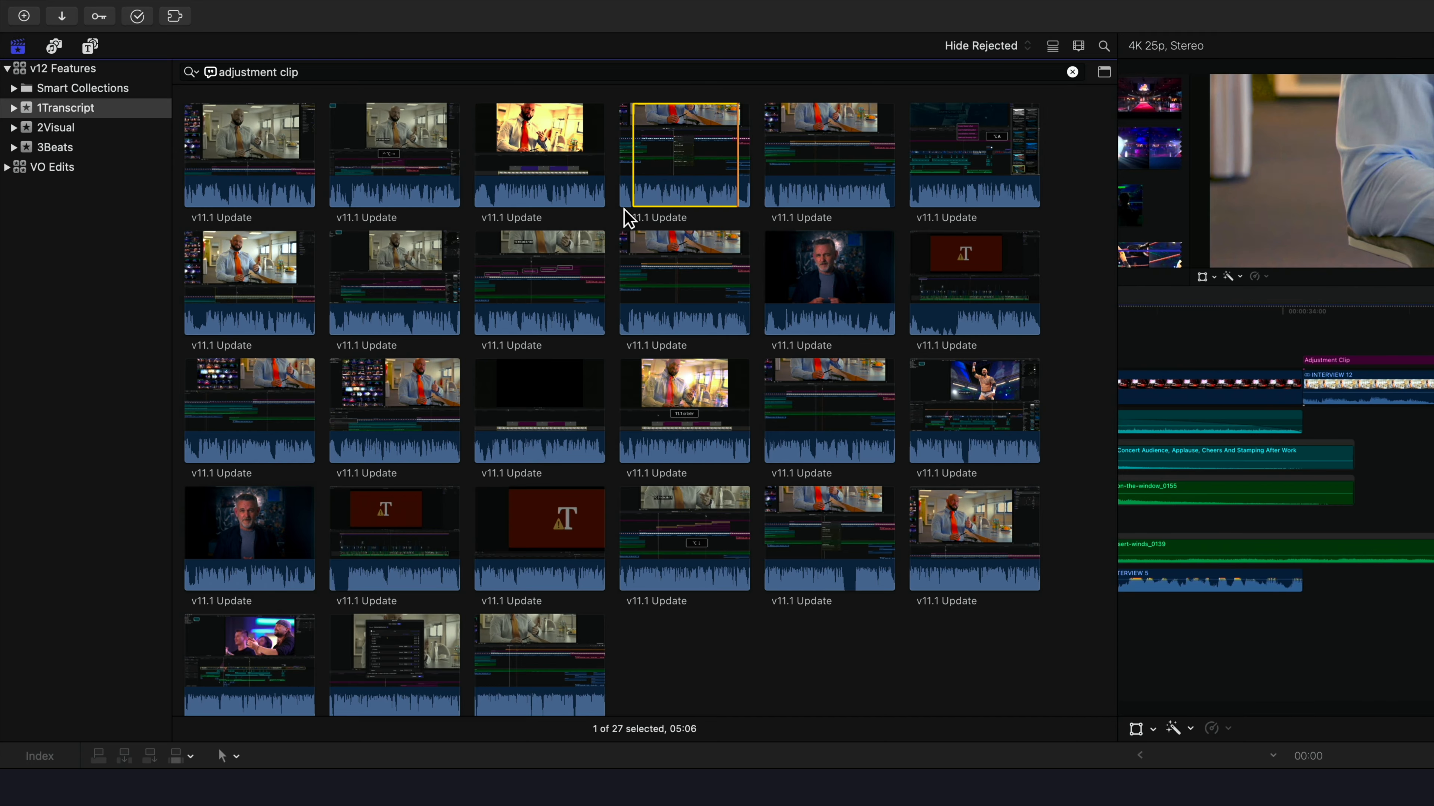
{"action": "left_click", "coordinate": [713, 190]}
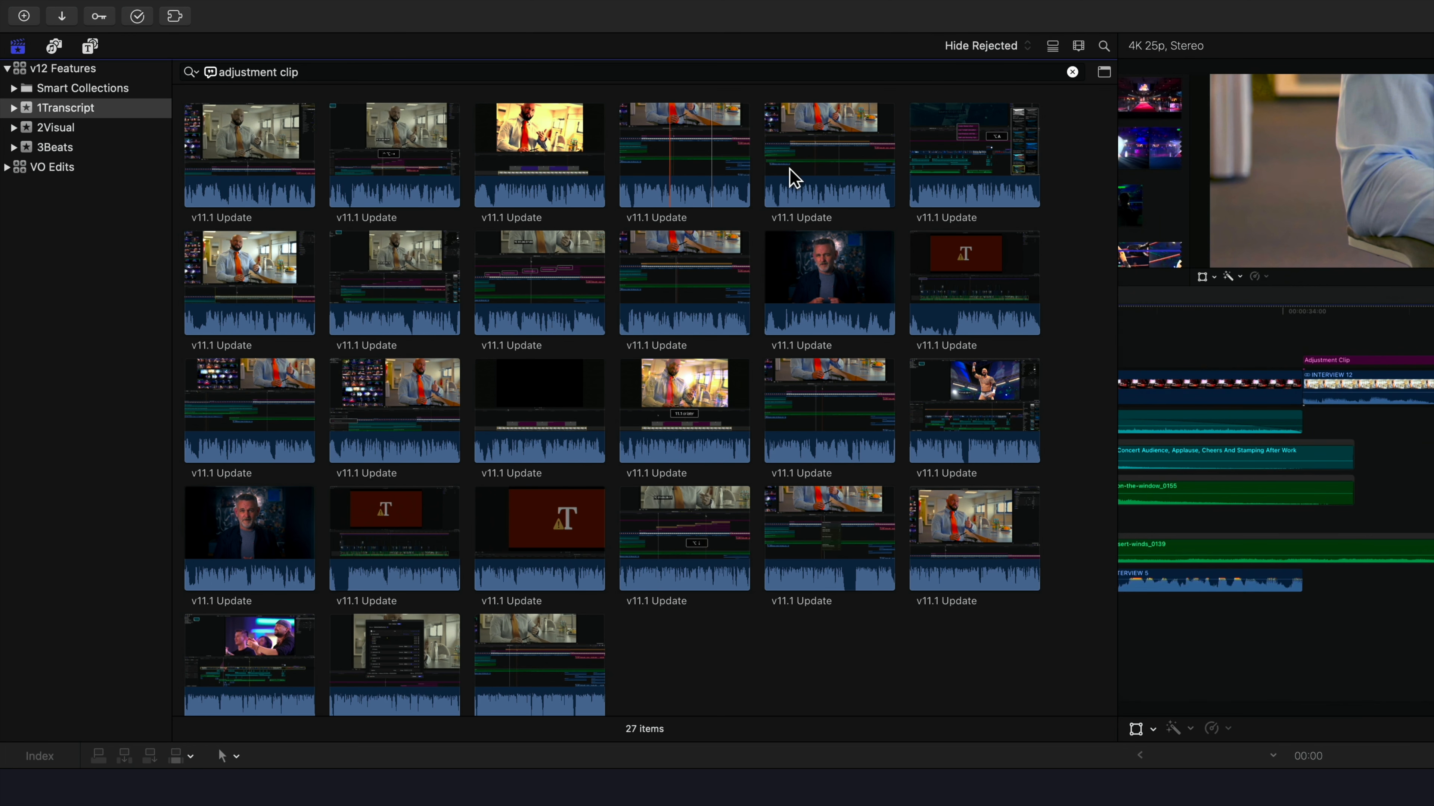
Review the search results as a list sorted by relevance, then restore the name sorting and filmstrip view
{"action": "left_click", "coordinate": [1049, 50]}
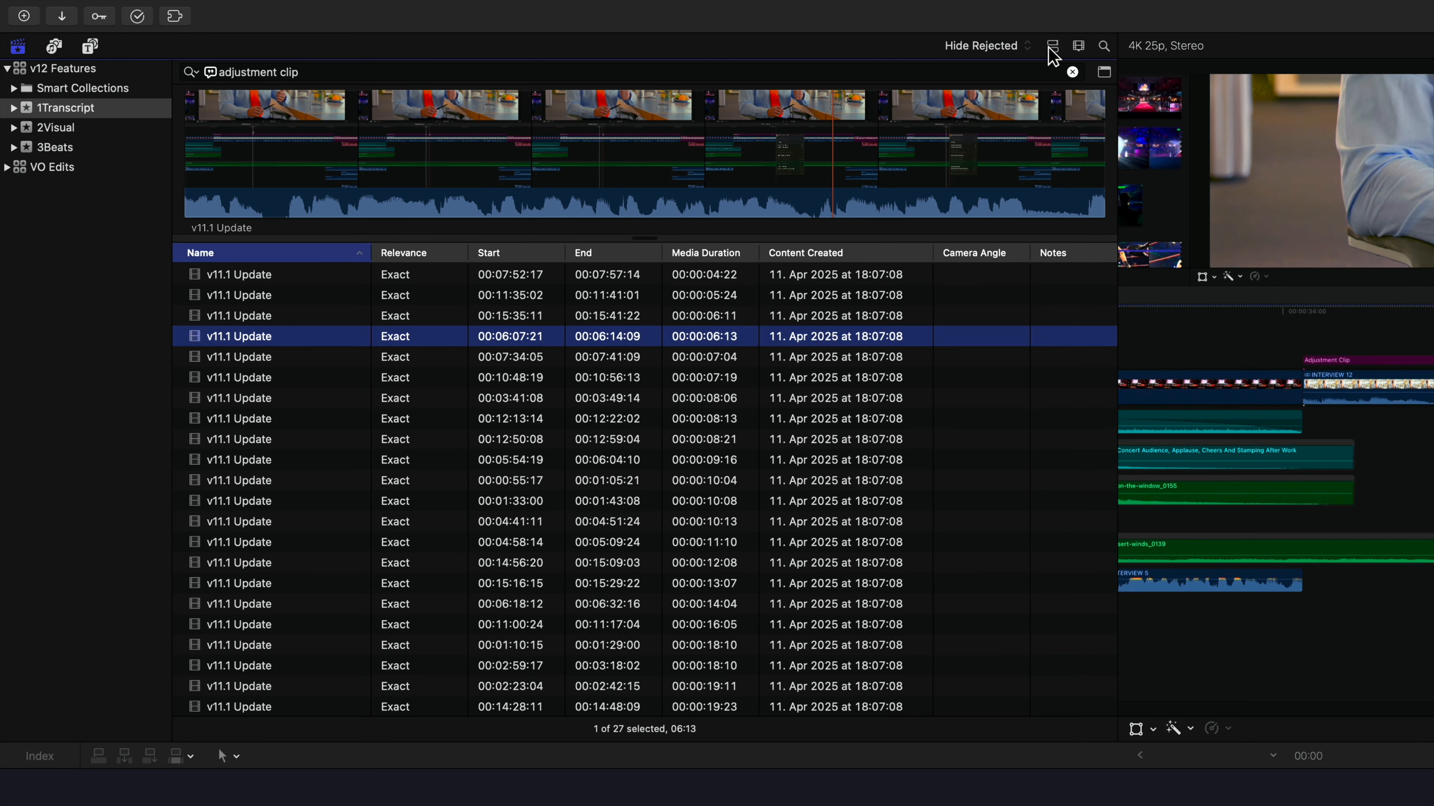
{"action": "left_click", "coordinate": [421, 252]}
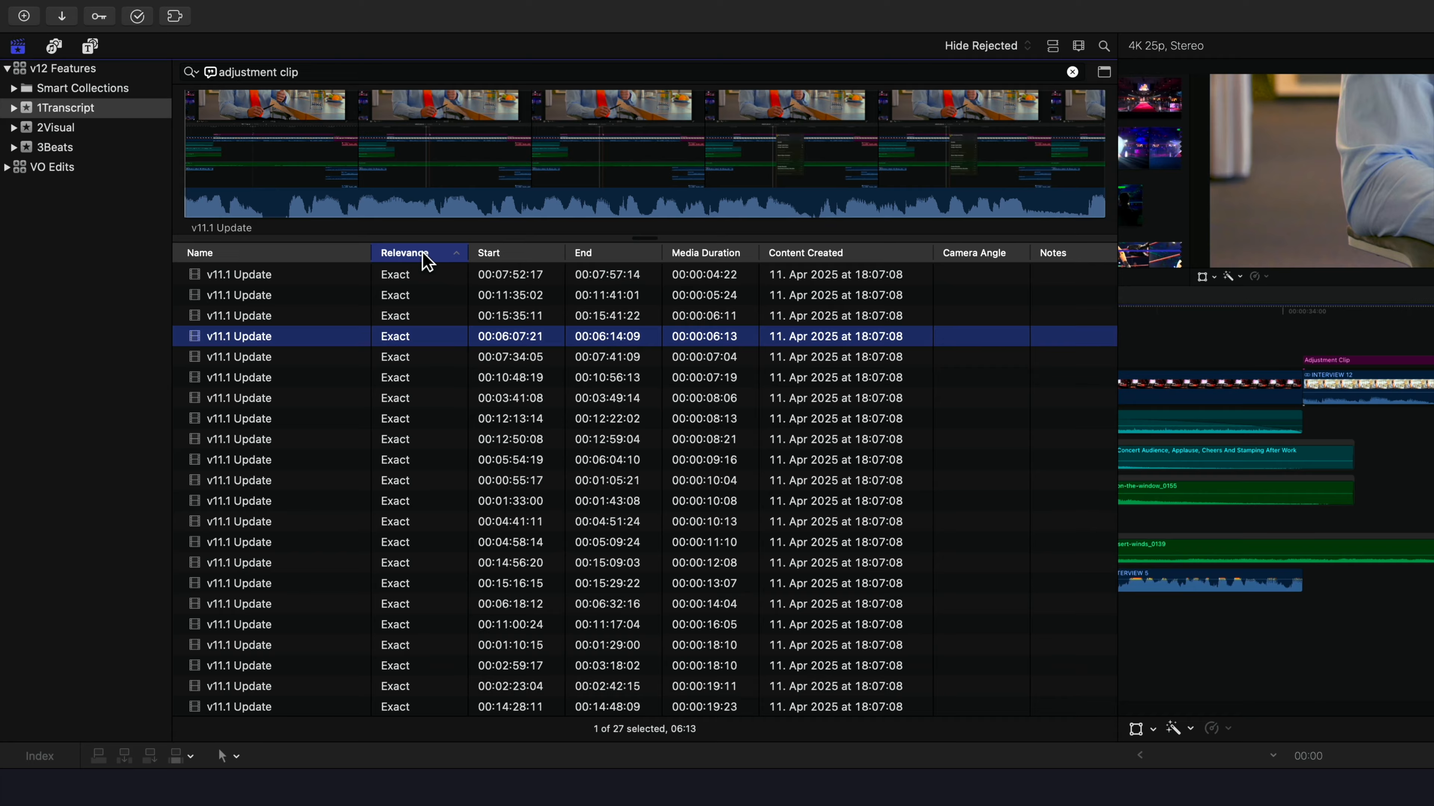
{"action": "scroll", "coordinate": [393, 323], "scroll_direction": "down", "scroll_amount": 5}
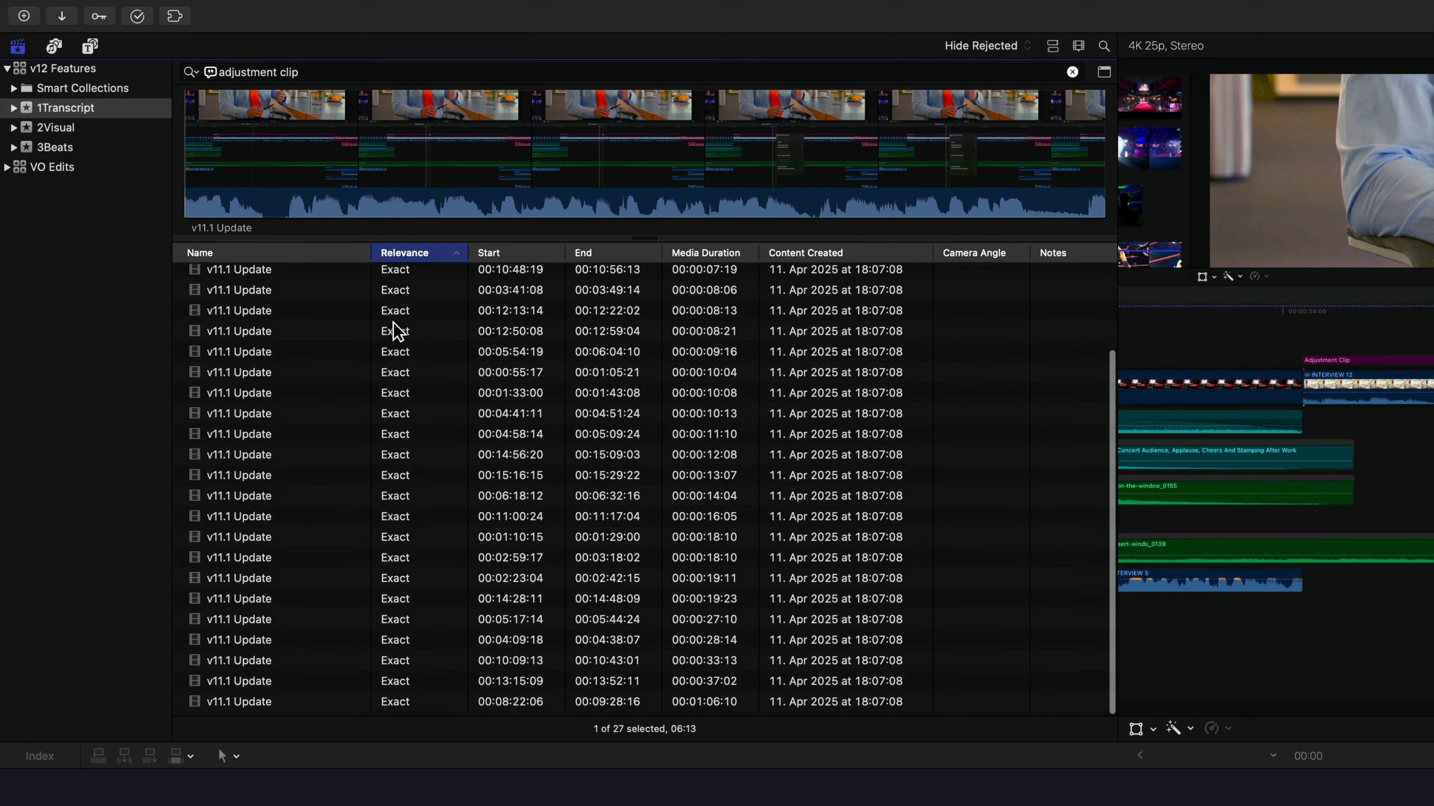
{"action": "scroll", "coordinate": [393, 322], "scroll_direction": "up", "scroll_amount": 5}
{"action": "left_click", "coordinate": [337, 258]}
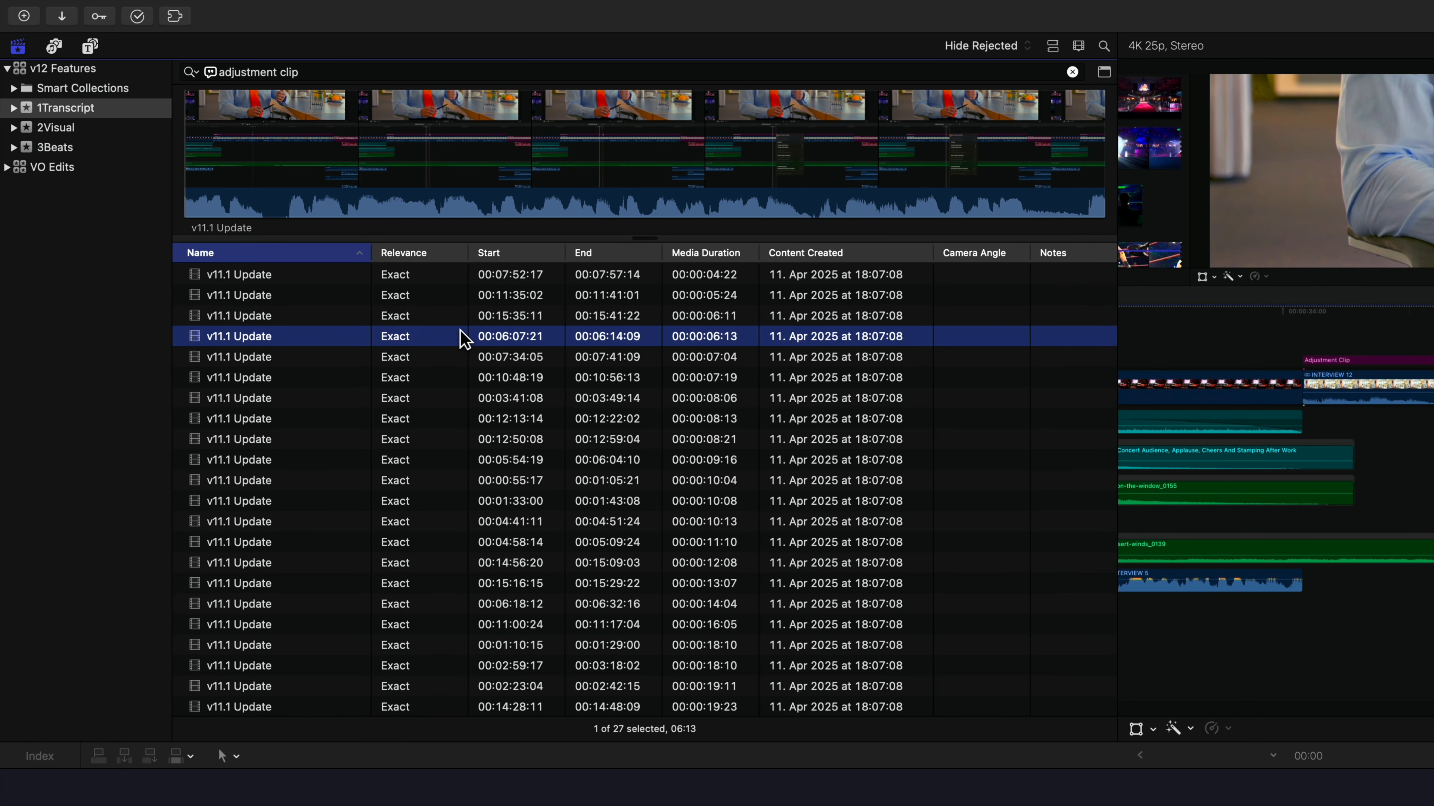
{"action": "left_click", "coordinate": [1052, 48]}
Group the search results by Relevance, keeping the sort order at Duration
{"action": "left_click", "coordinate": [1077, 49]}
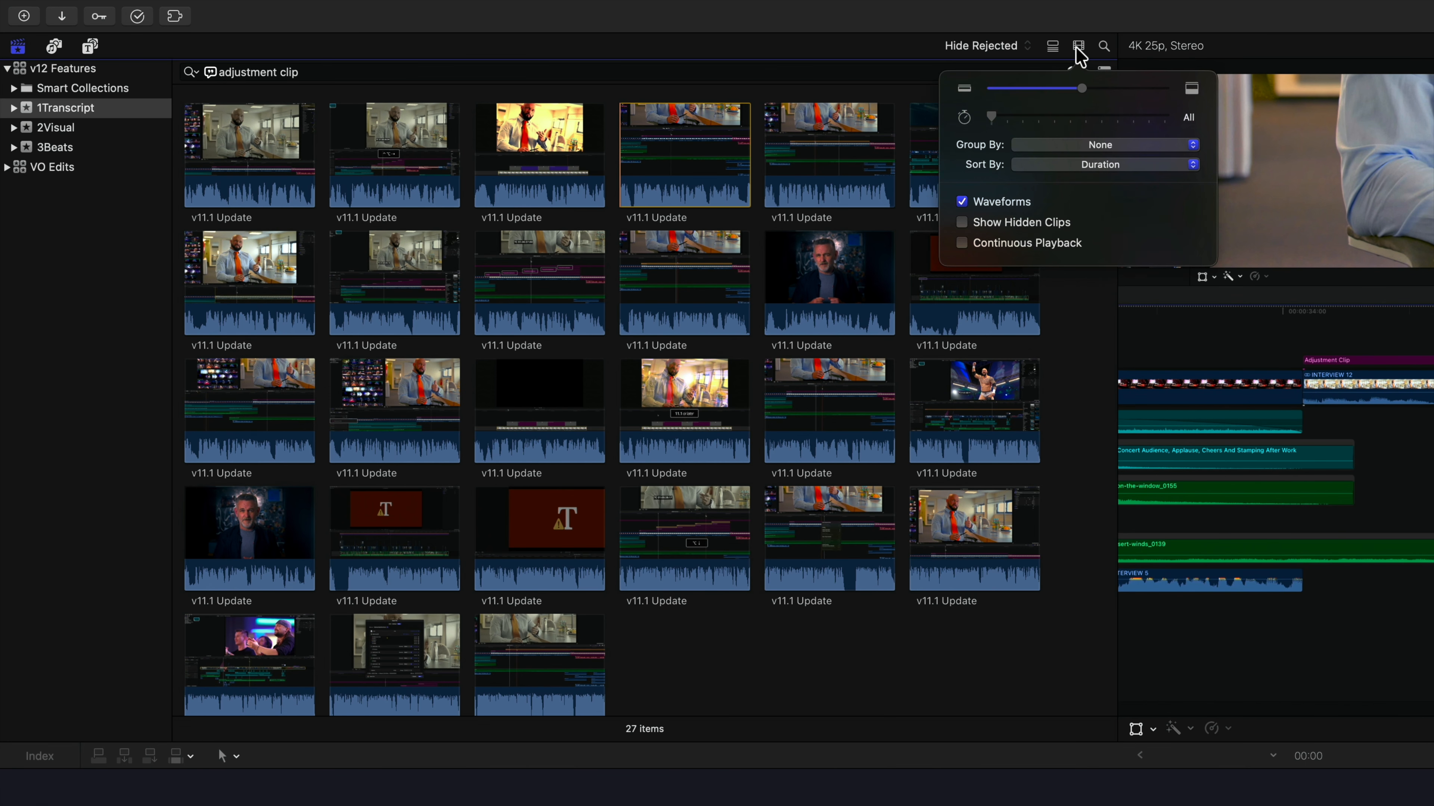
{"action": "left_click", "coordinate": [1113, 145]}
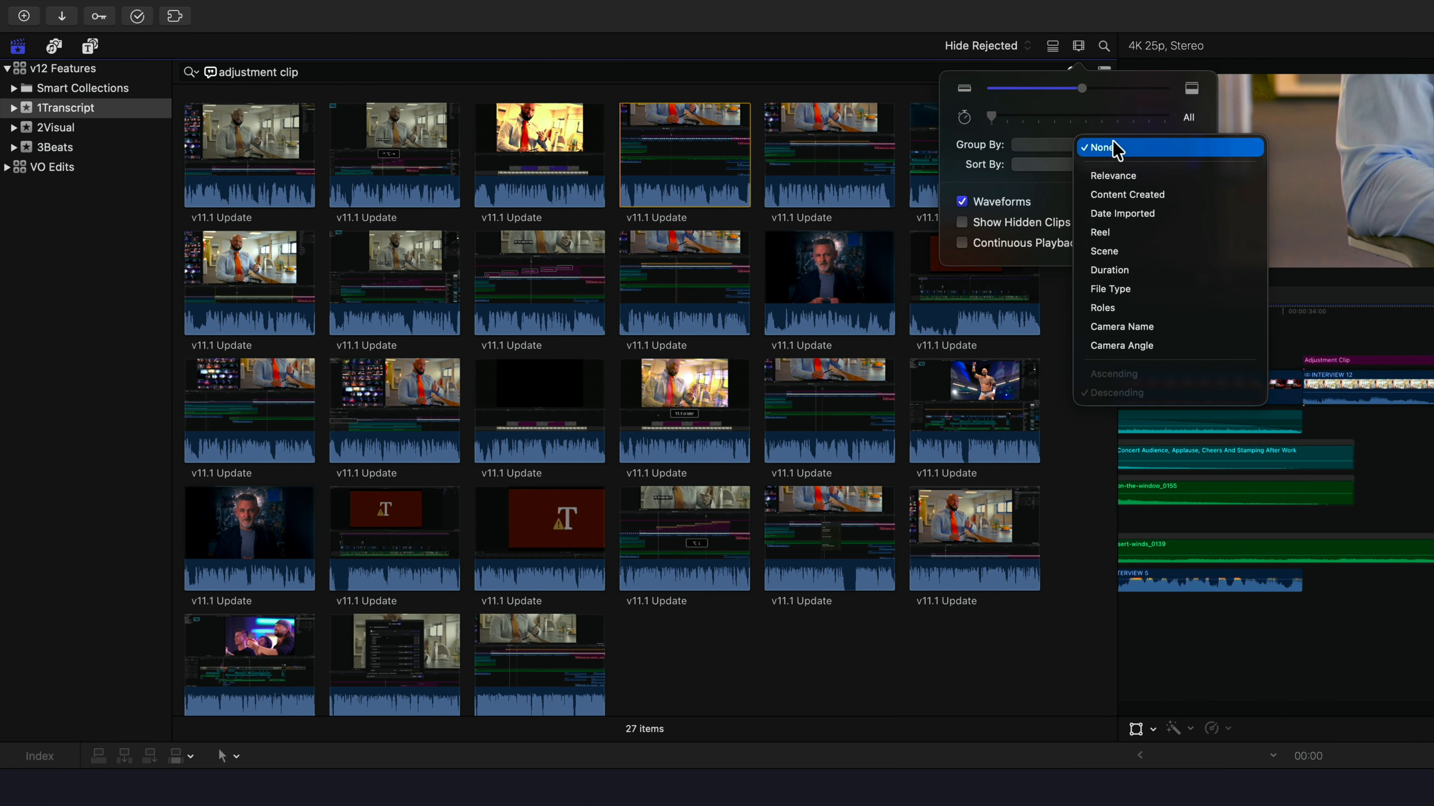
{"action": "left_click", "coordinate": [1181, 179]}
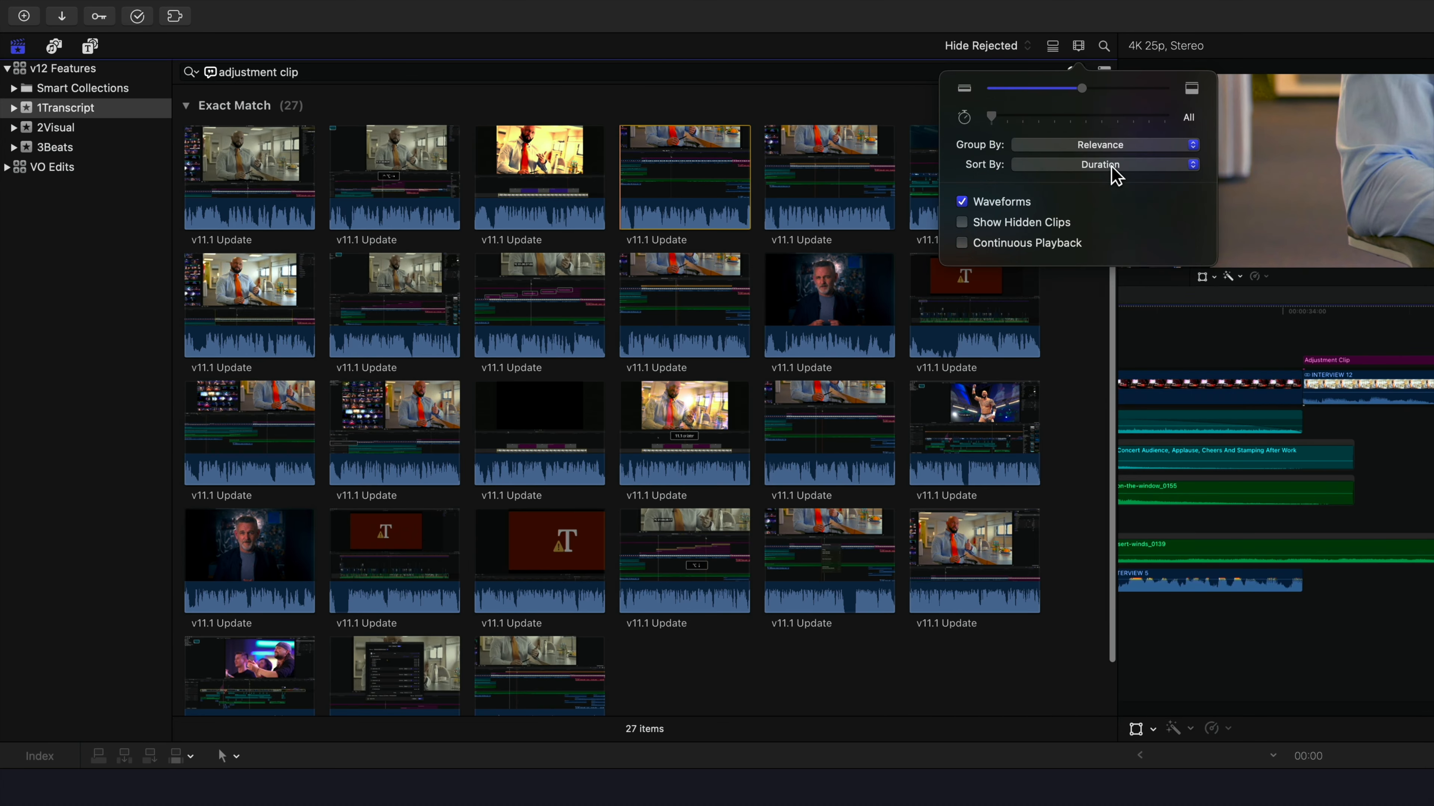
{"action": "left_click", "coordinate": [1112, 165]}
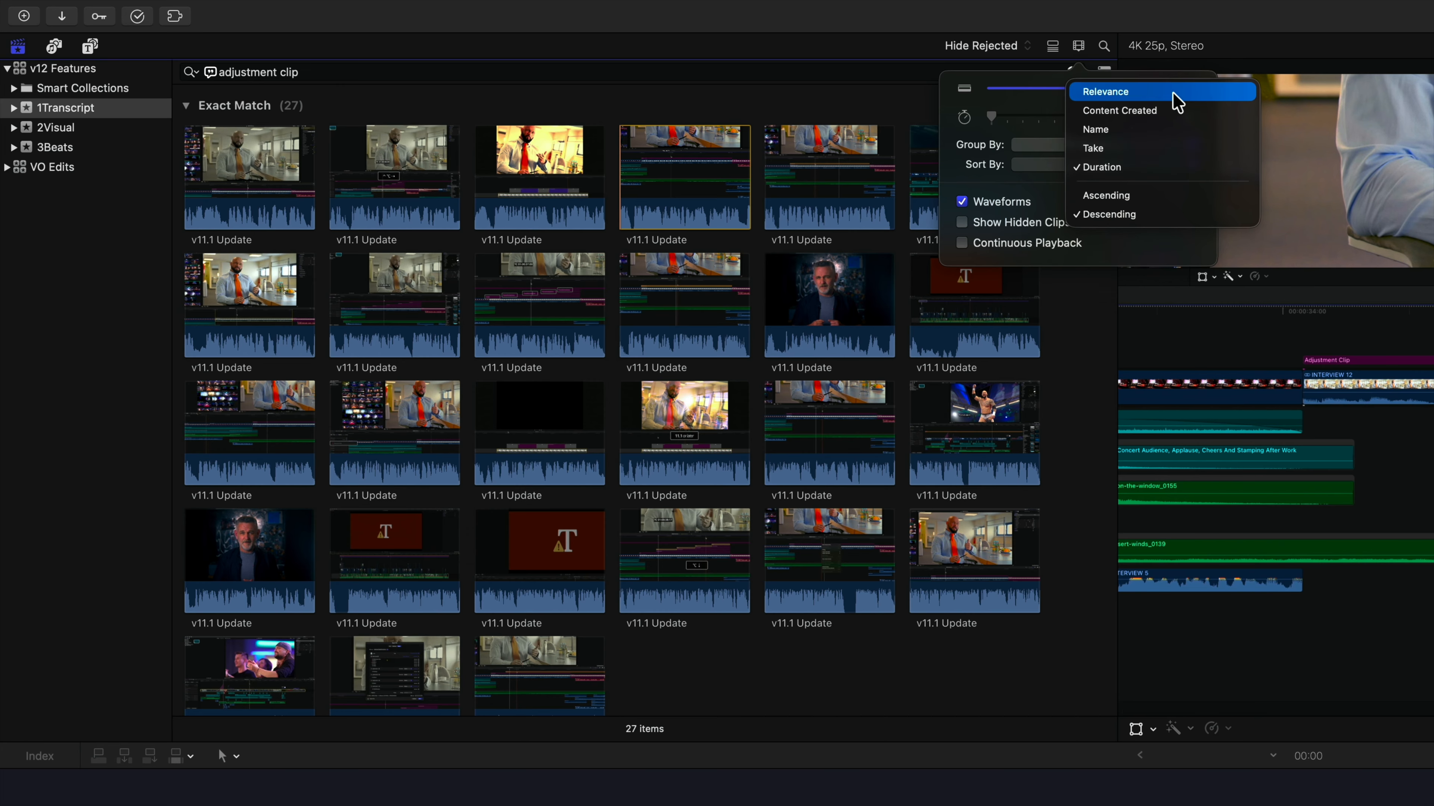
{"action": "left_click", "coordinate": [1046, 194]}
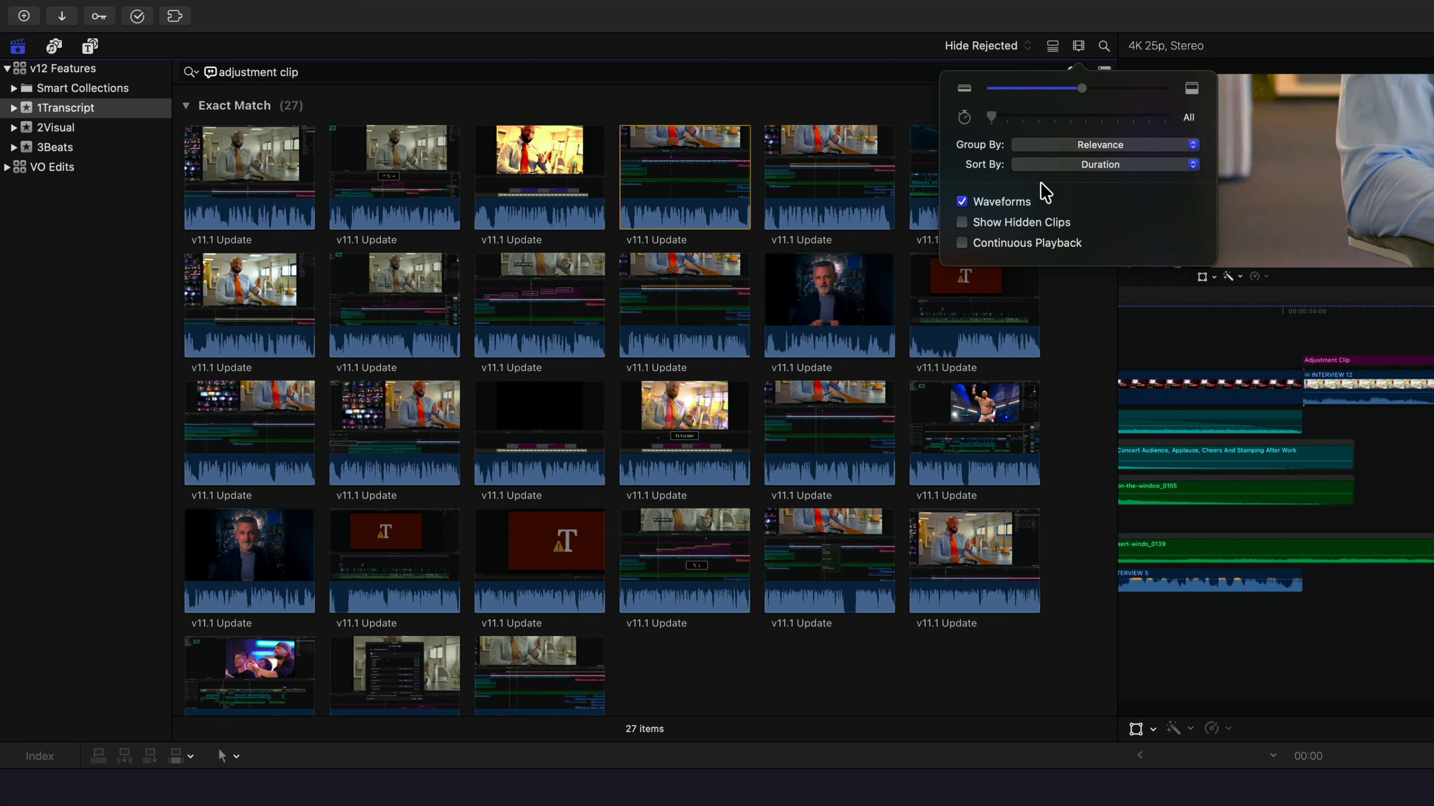
{"action": "left_click", "coordinate": [716, 183]}
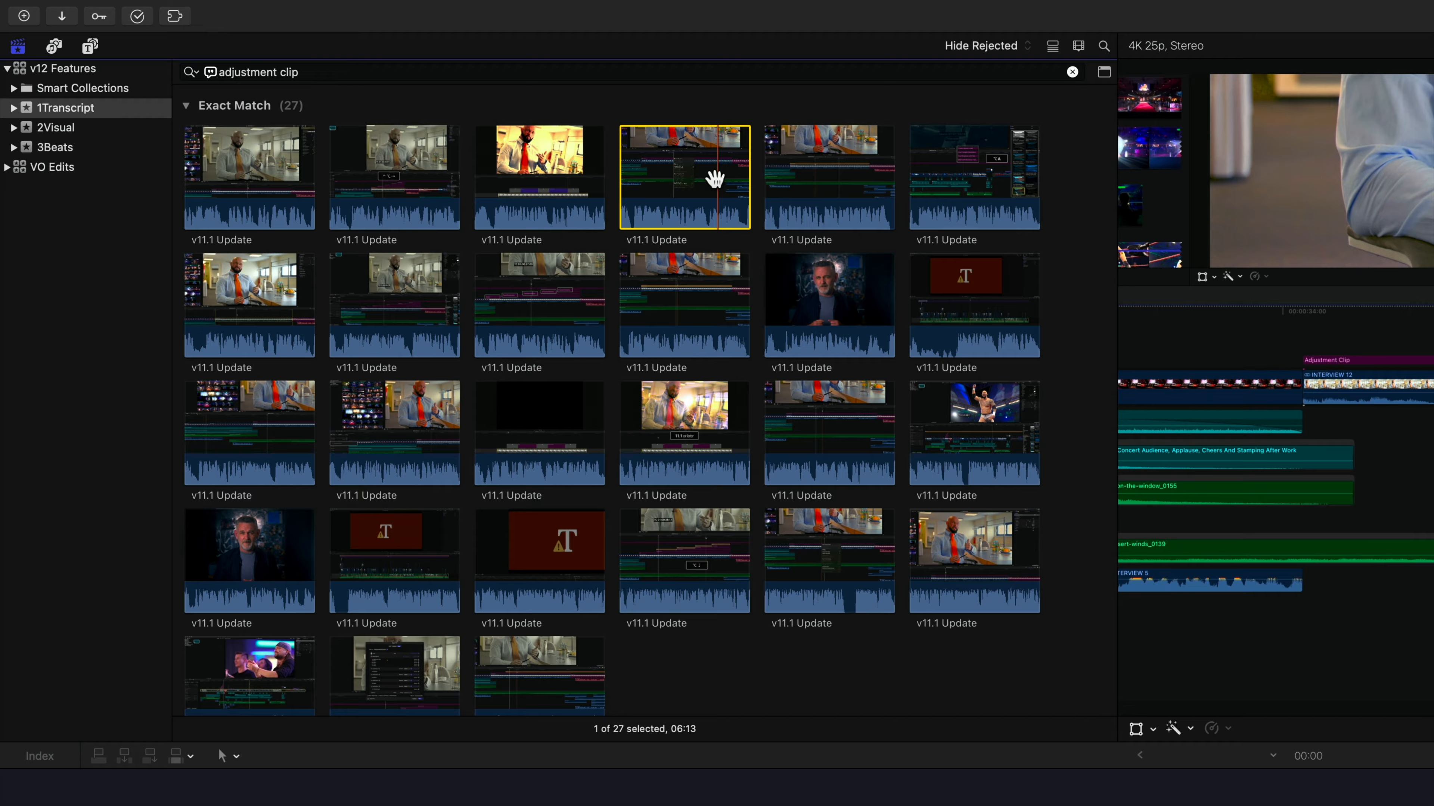
Look through the Exact Match group, clear the clip selection, and collapse and re-expand the group
{"action": "scroll", "coordinate": [714, 179], "scroll_direction": "down", "scroll_amount": 2}
{"action": "scroll", "coordinate": [714, 179], "scroll_direction": "up", "scroll_amount": 2}
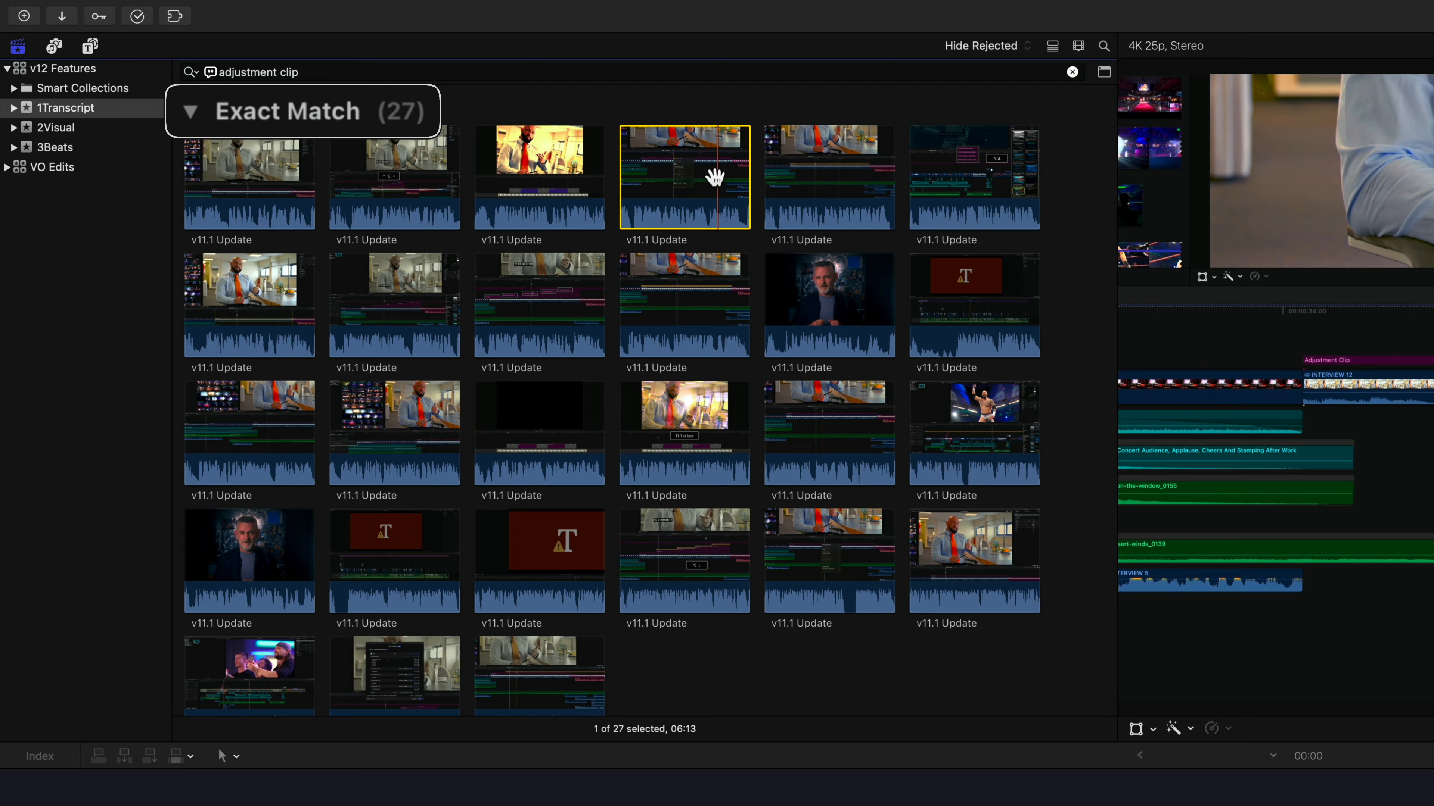
{"action": "left_click", "coordinate": [679, 113]}
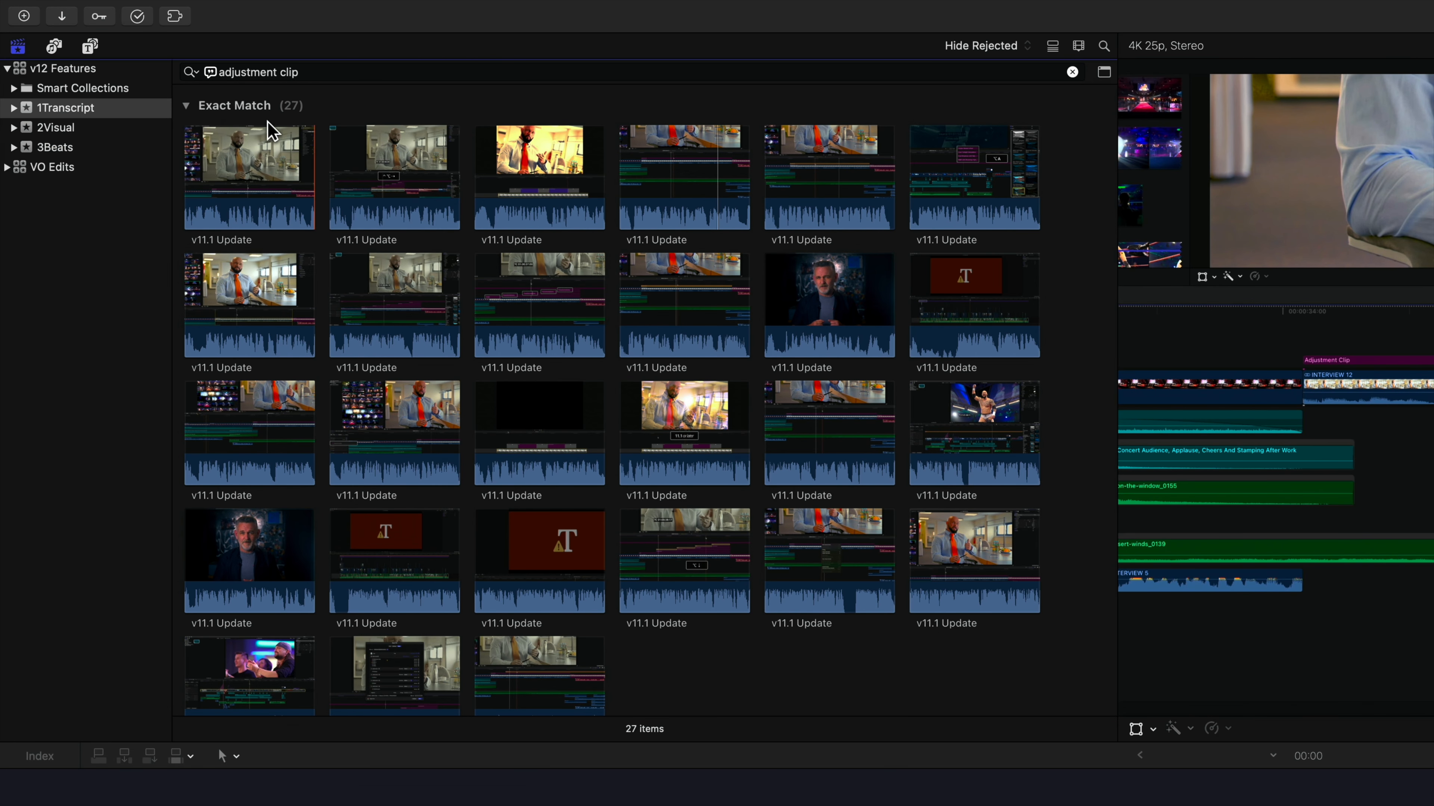
{"action": "left_click", "coordinate": [187, 107]}
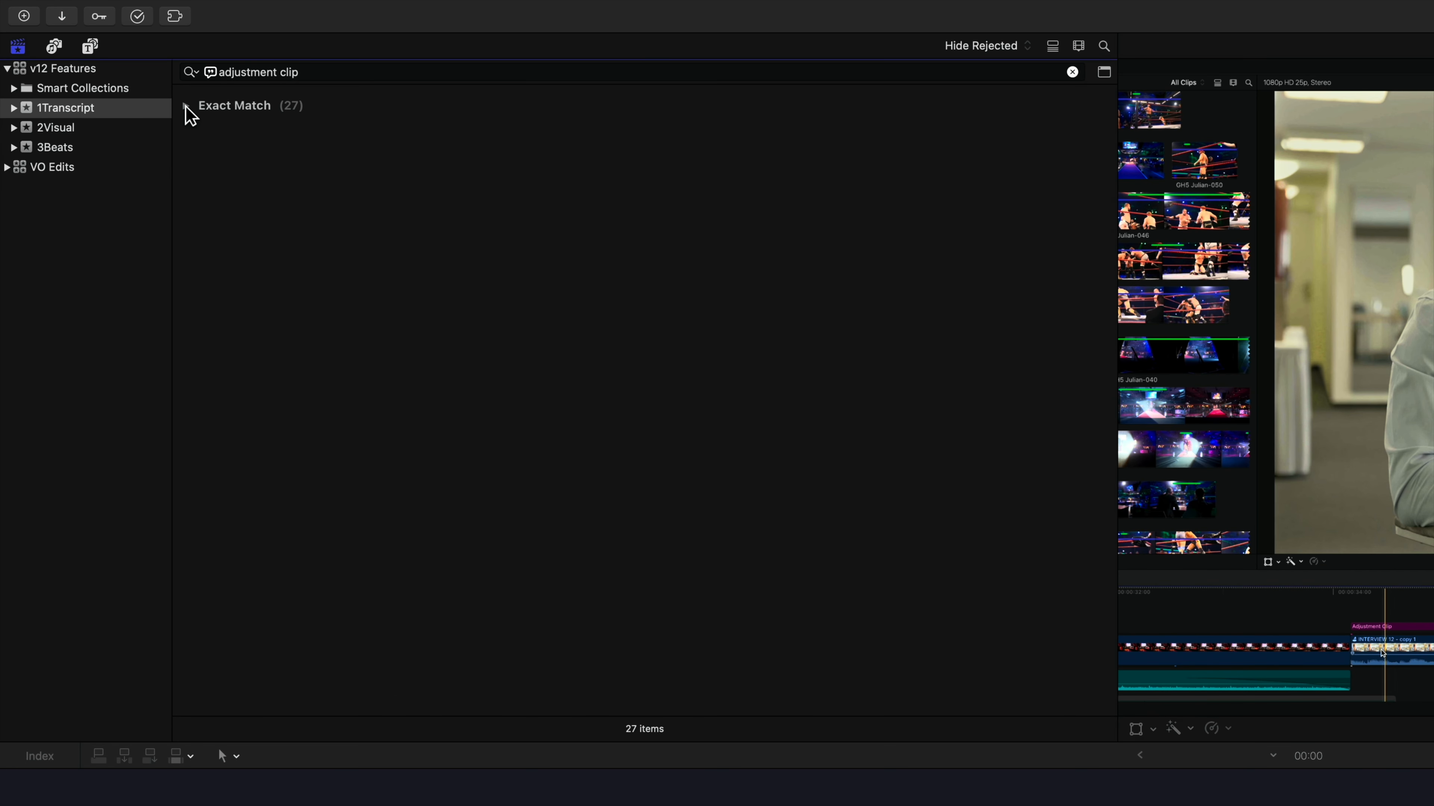
{"action": "left_click", "coordinate": [185, 106]}
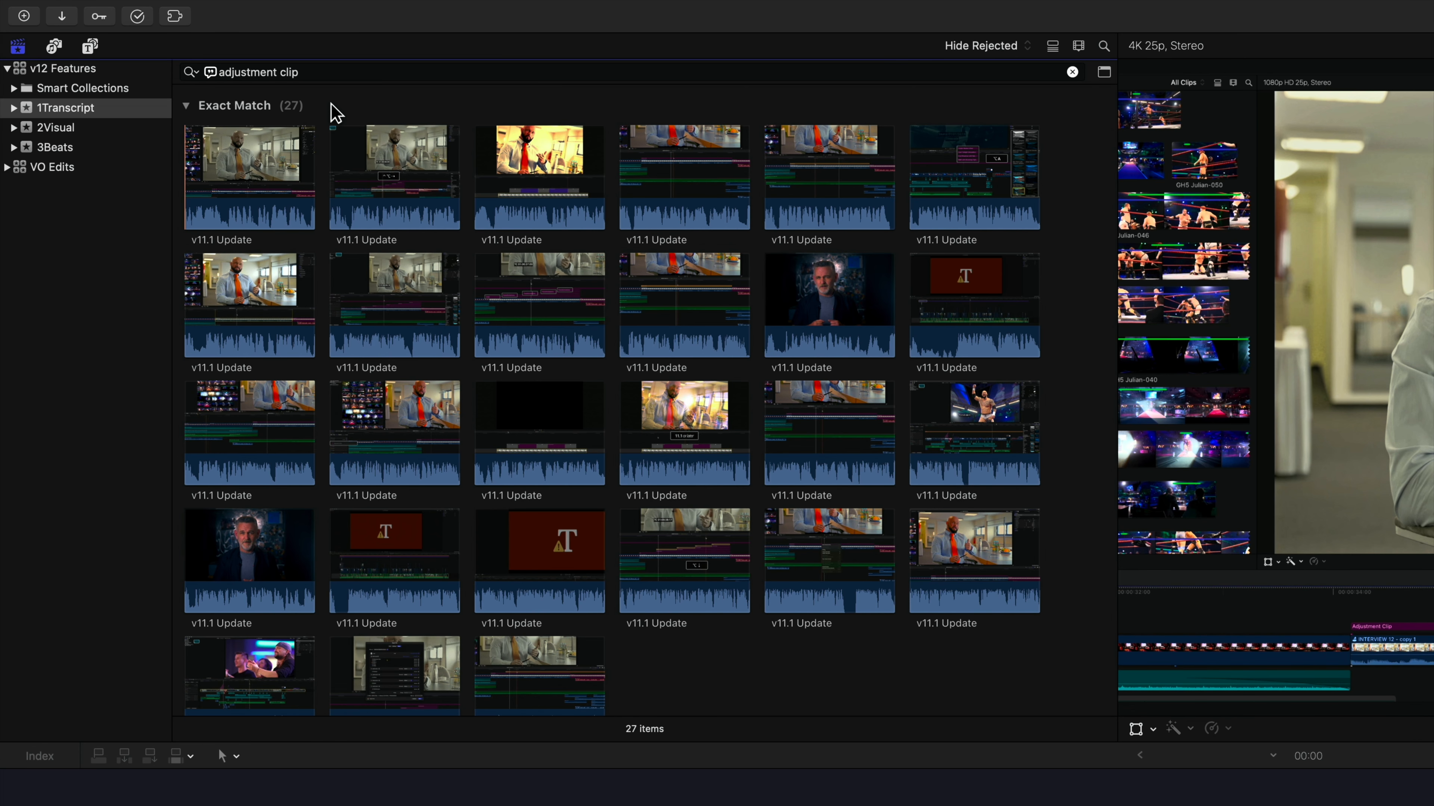
Change the transcript search for "adjustment clip" from Includes to Is Related To
{"action": "left_click", "coordinate": [190, 72]}
{"action": "mouse_move", "coordinate": [204, 117]}
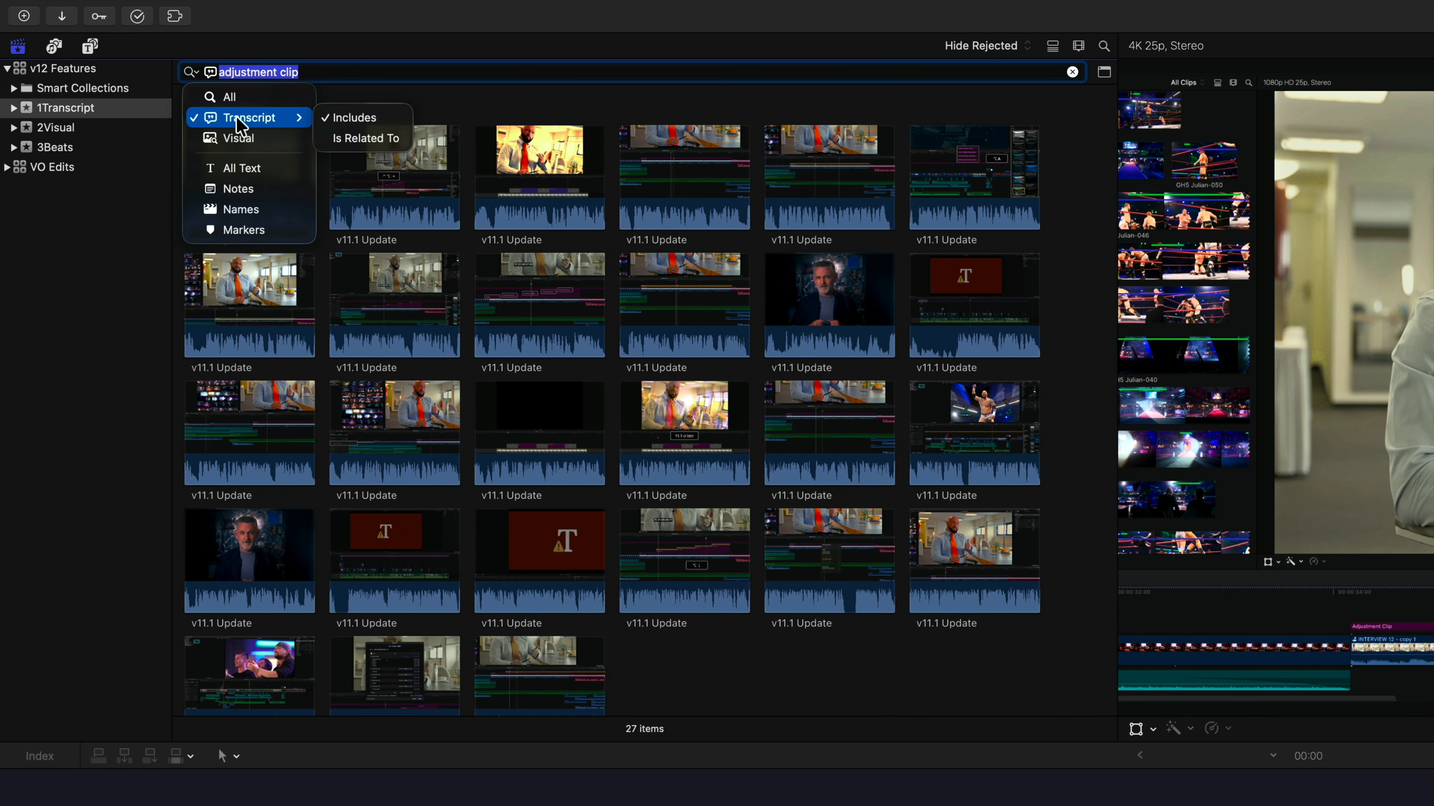
{"action": "left_click", "coordinate": [399, 138]}
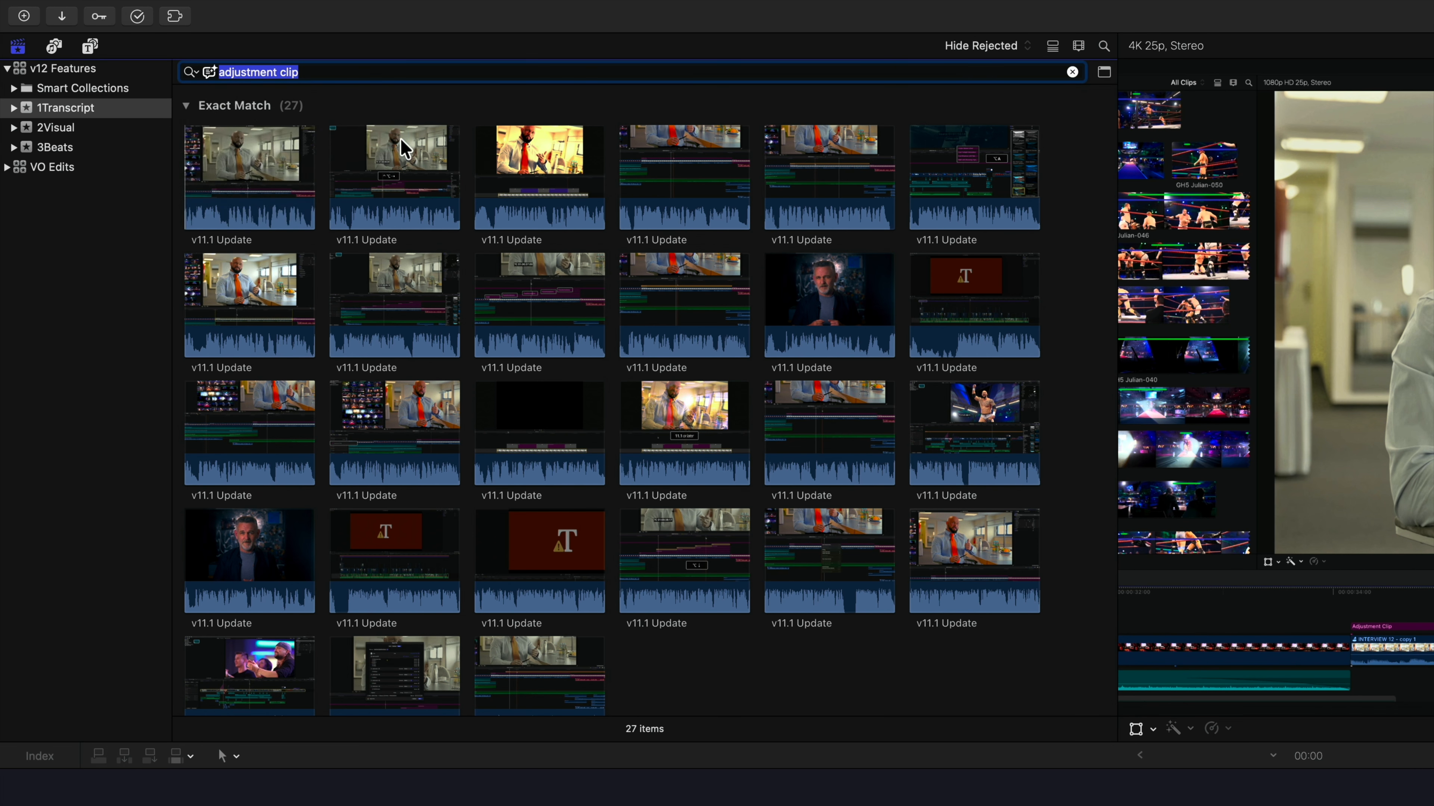
{"action": "left_click", "coordinate": [402, 146]}
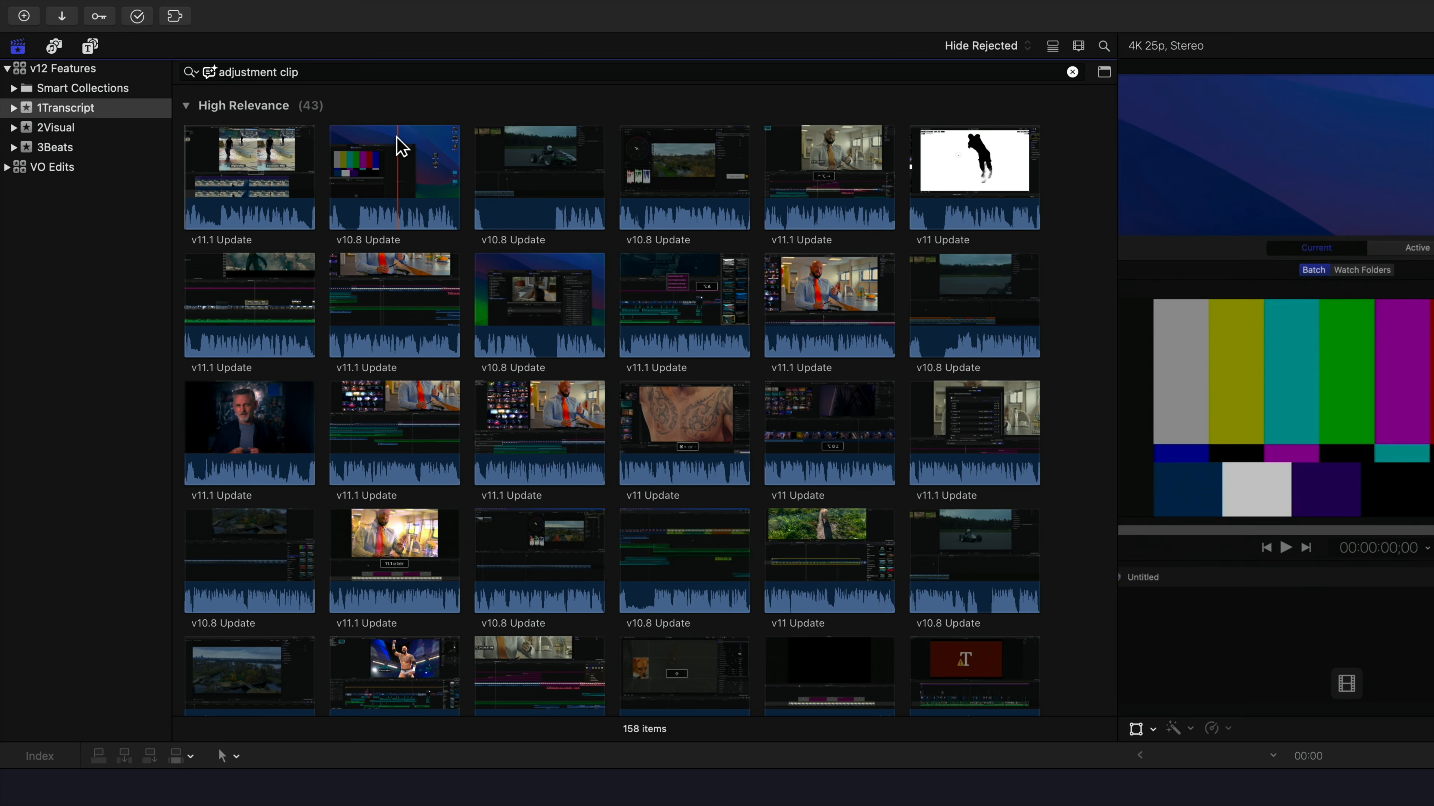
Browse the related results, collapse the High Relevance and Low Relevance groups, and reopen only High Relevance
{"action": "scroll", "coordinate": [350, 143], "scroll_direction": "down", "scroll_amount": 15}
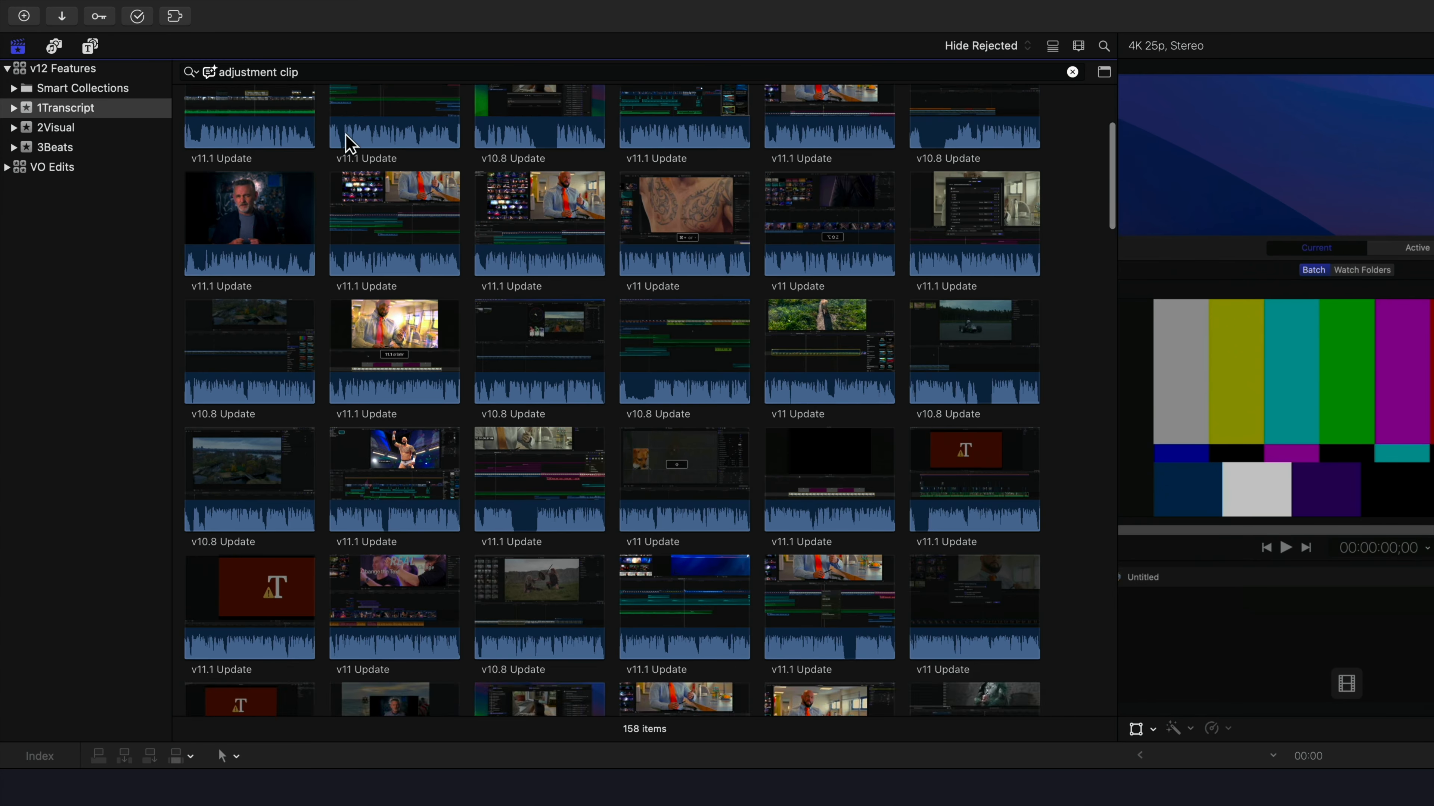
{"action": "scroll", "coordinate": [350, 144], "scroll_direction": "down", "scroll_amount": 10}
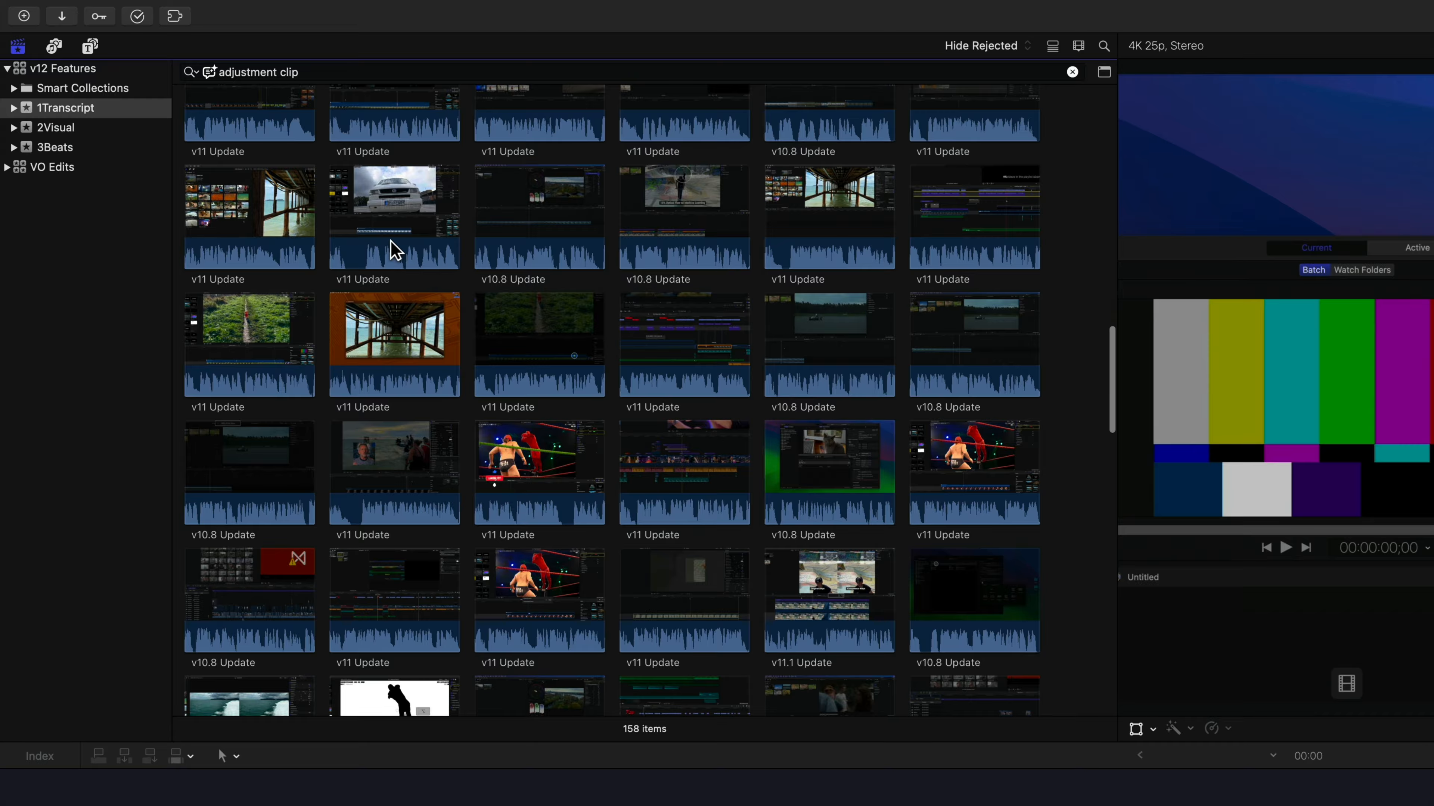
{"action": "scroll", "coordinate": [392, 249], "scroll_direction": "down", "scroll_amount": 10}
{"action": "scroll", "coordinate": [392, 249], "scroll_direction": "up", "scroll_amount": 20}
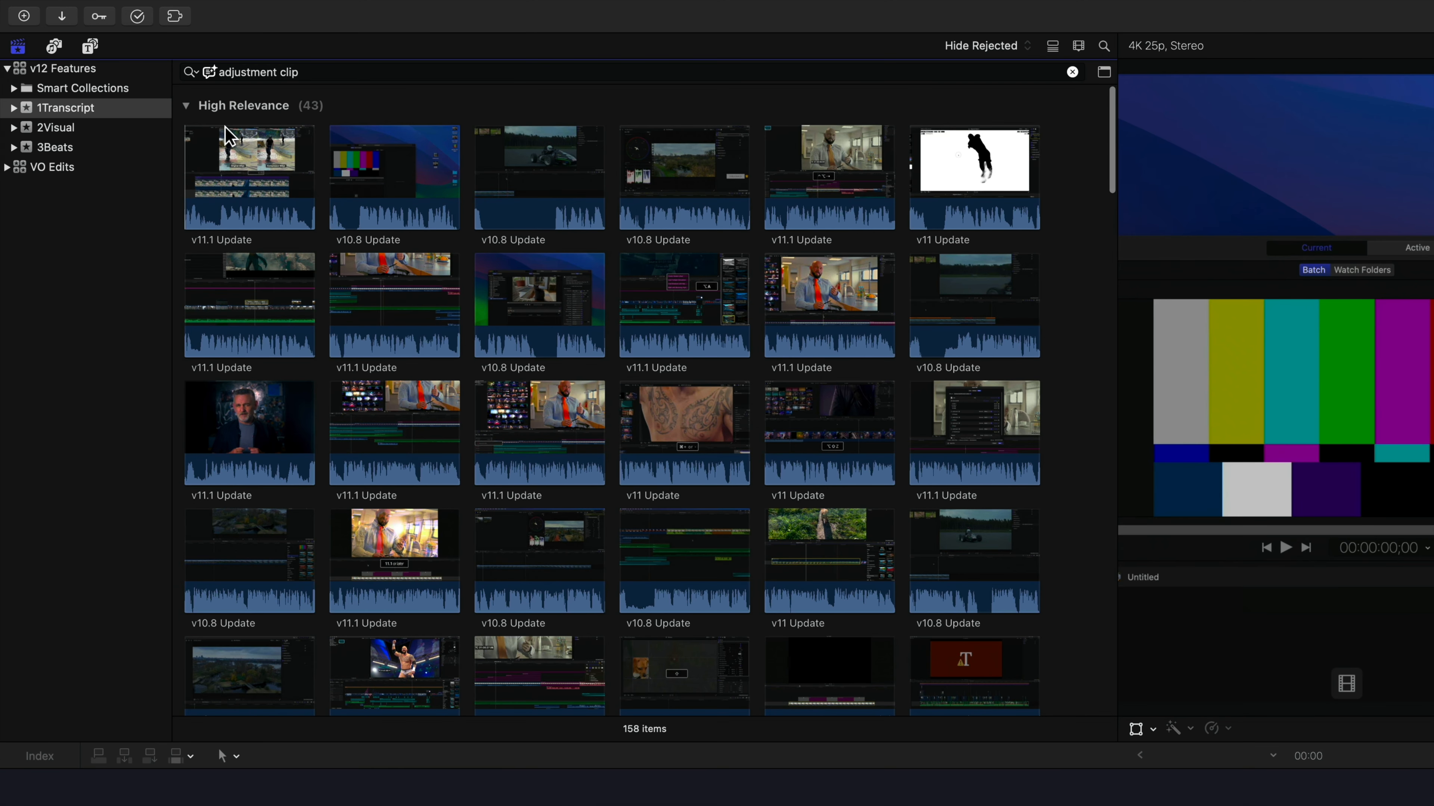
{"action": "left_click", "coordinate": [185, 109]}
{"action": "left_click", "coordinate": [185, 130]}
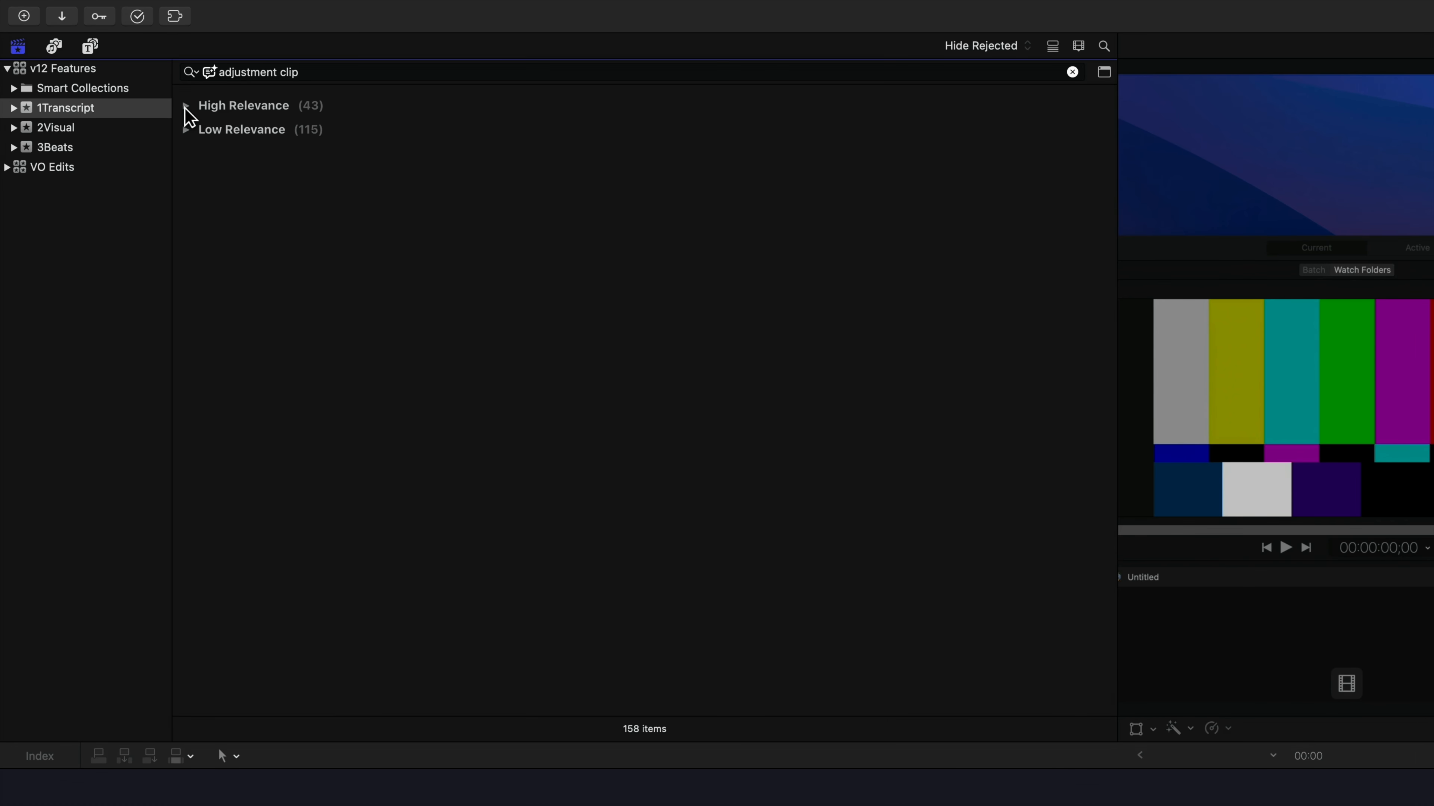
{"action": "left_click", "coordinate": [186, 108]}
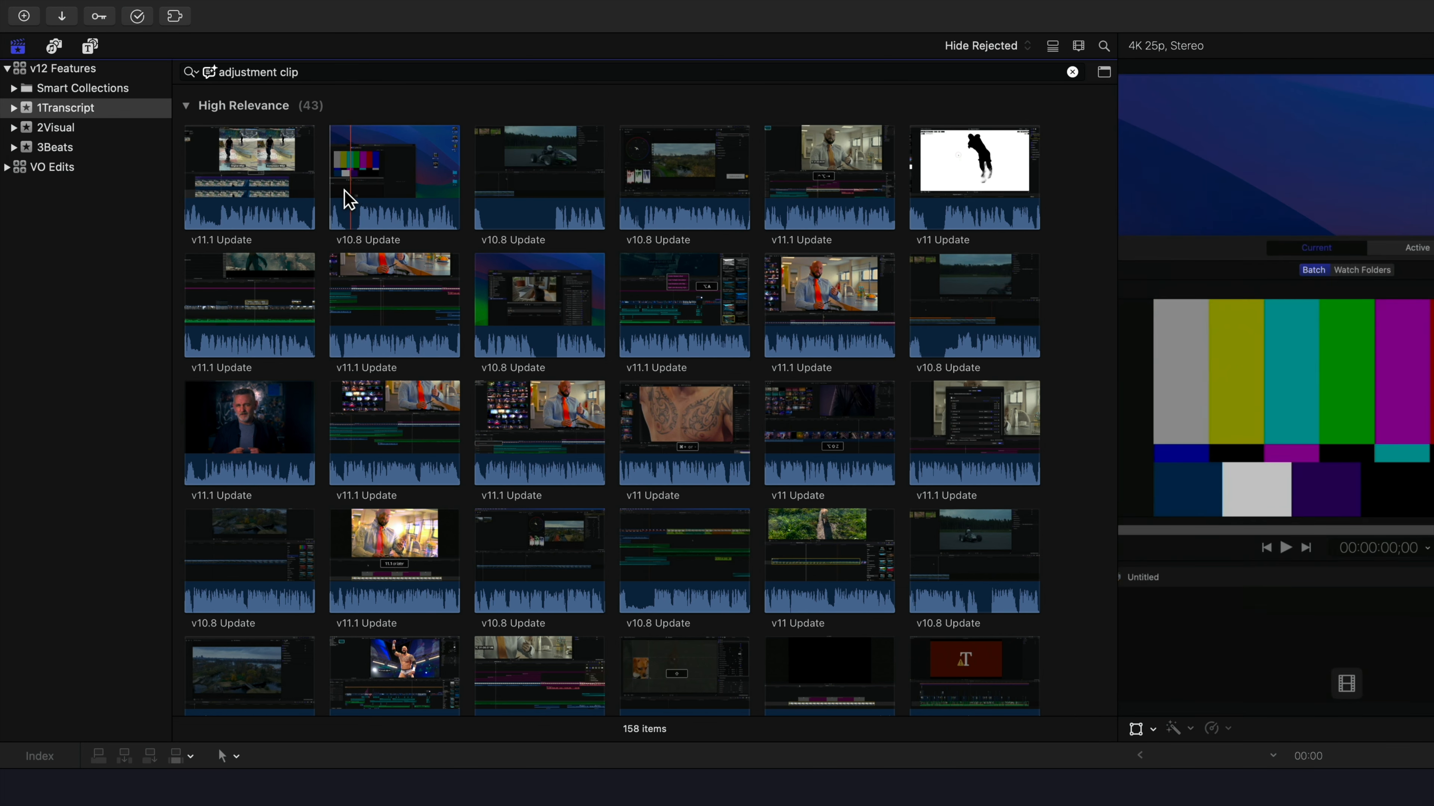
Play several High Relevance clips to check how their speech relates to the search, and browse further down the group
{"action": "key", "text": "space"}
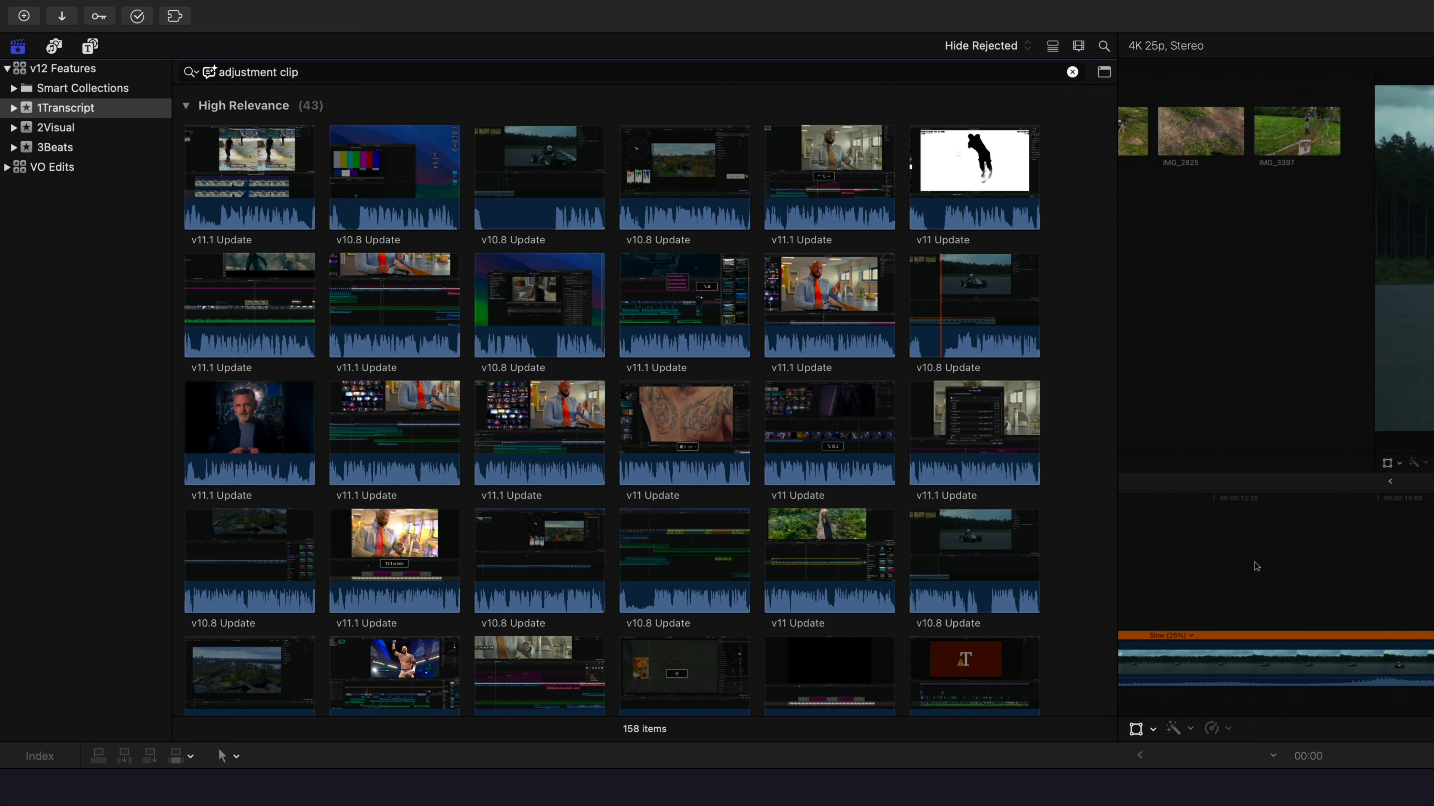
{"action": "left_click", "coordinate": [943, 352]}
{"action": "key", "text": "space"}
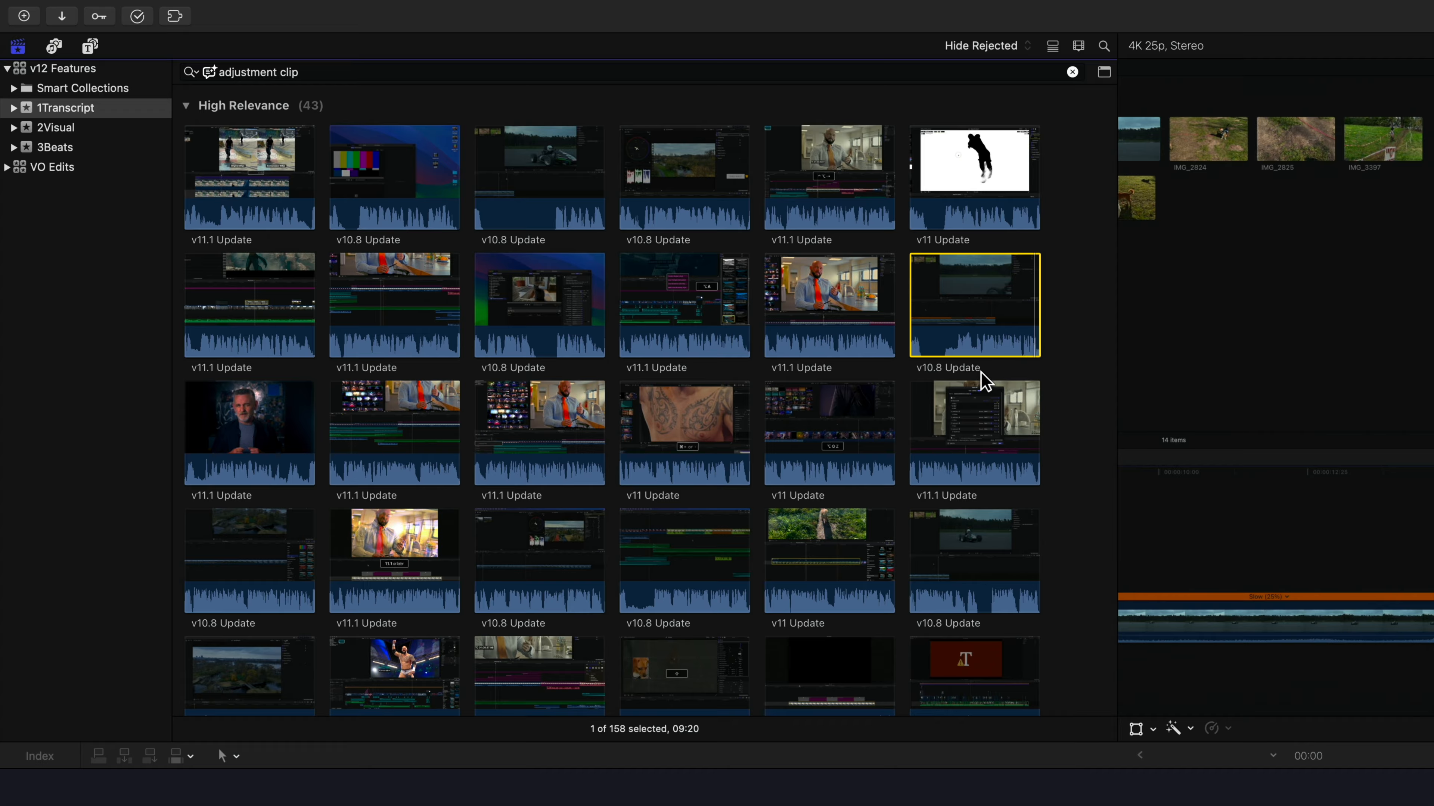
{"action": "left_click", "coordinate": [648, 551]}
{"action": "left_click", "coordinate": [753, 534]}
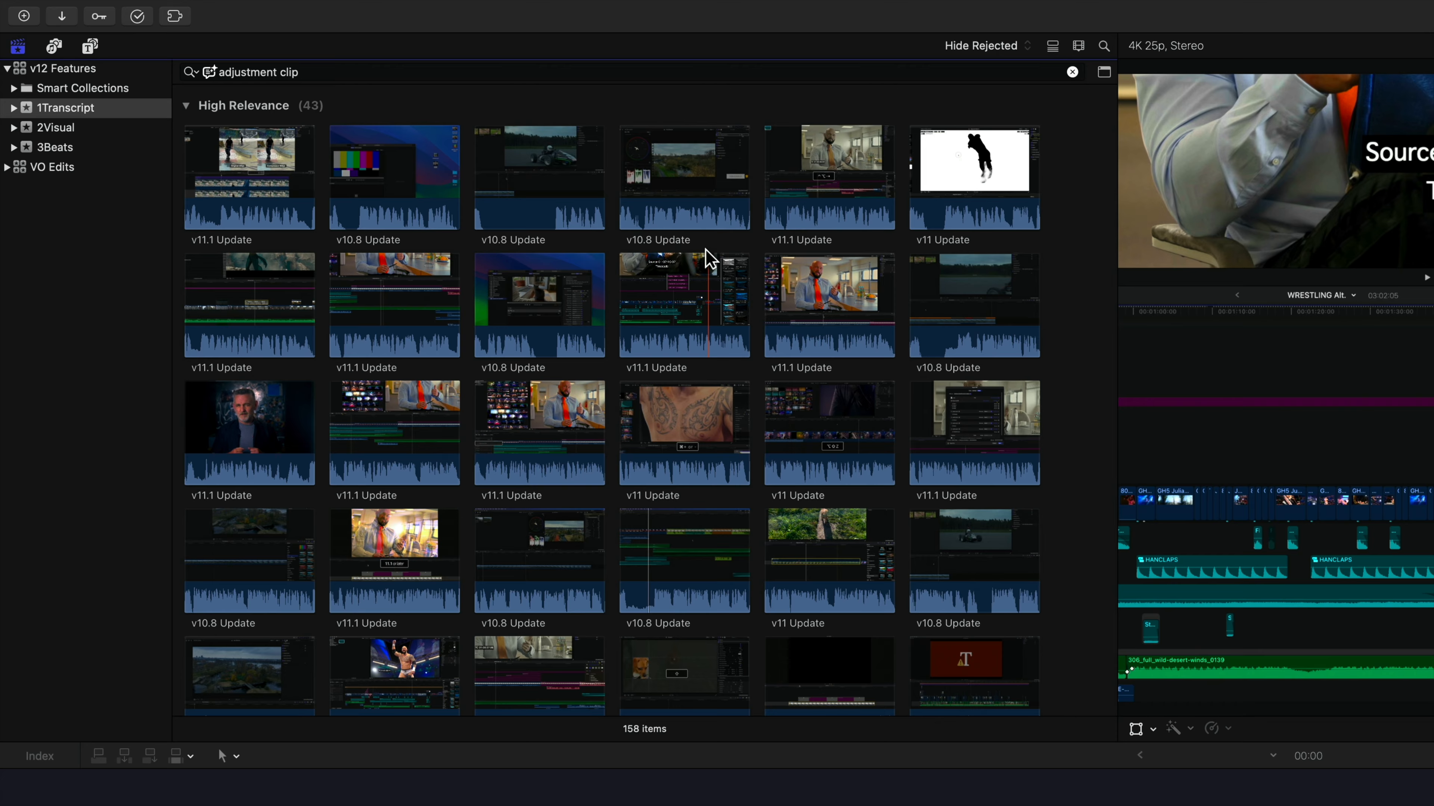
{"action": "scroll", "coordinate": [704, 249], "scroll_direction": "down", "scroll_amount": 10}
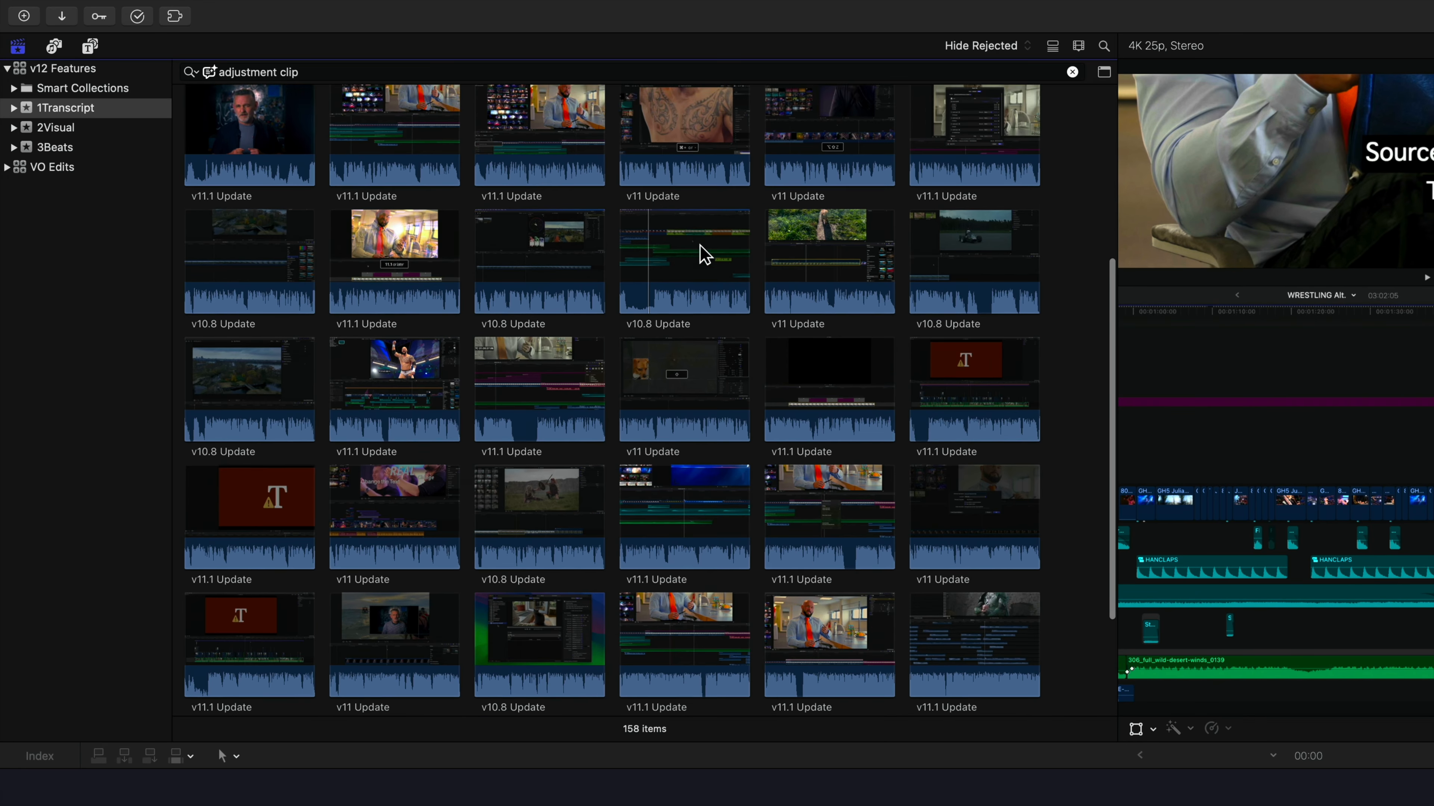
Expand the Low Relevance group, look through its clips, and collapse it again to return to the High Relevance group
{"action": "left_click", "coordinate": [185, 688]}
{"action": "scroll", "coordinate": [445, 657], "scroll_direction": "down", "scroll_amount": 15}
{"action": "scroll", "coordinate": [450, 656], "scroll_direction": "up", "scroll_amount": 20}
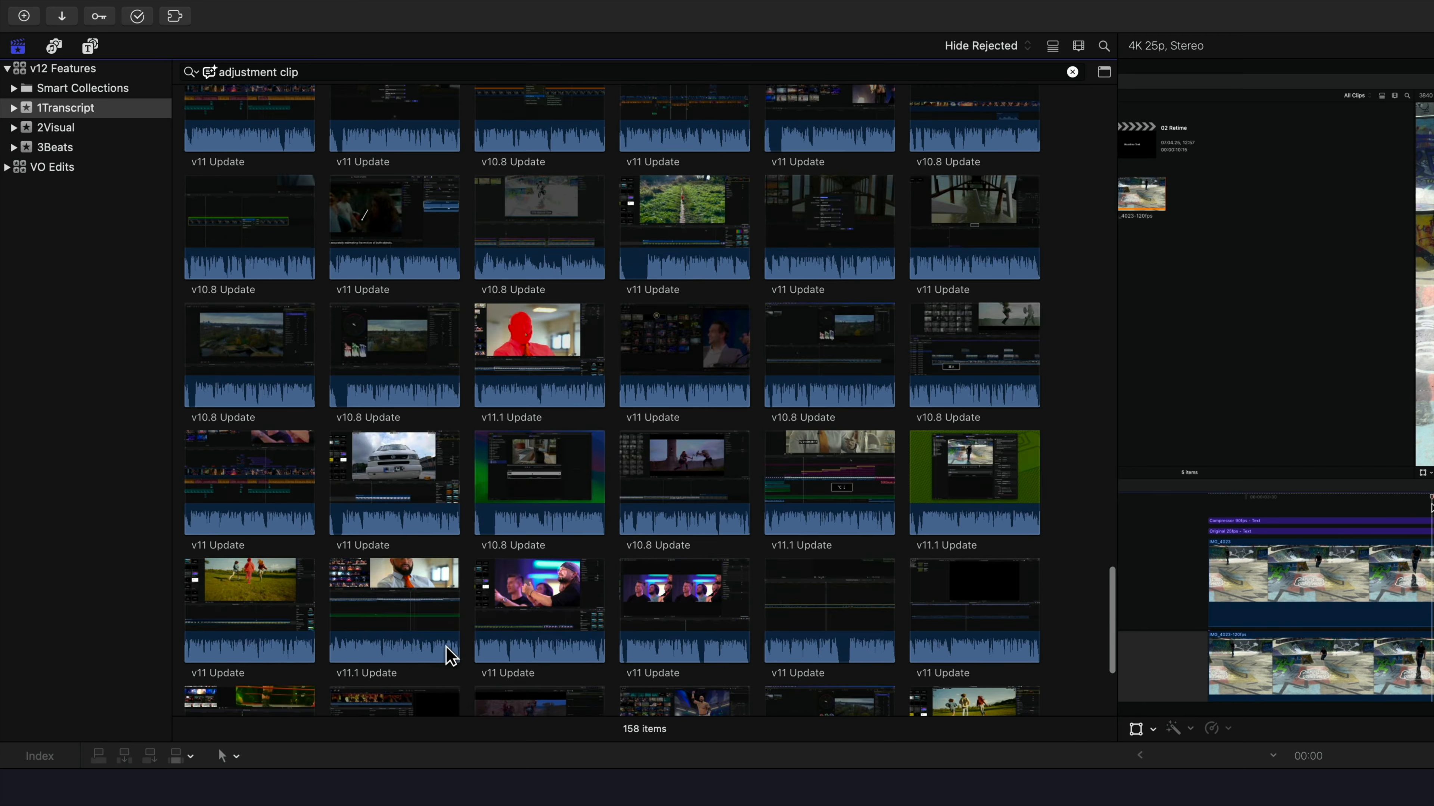
{"action": "scroll", "coordinate": [450, 657], "scroll_direction": "up", "scroll_amount": 10}
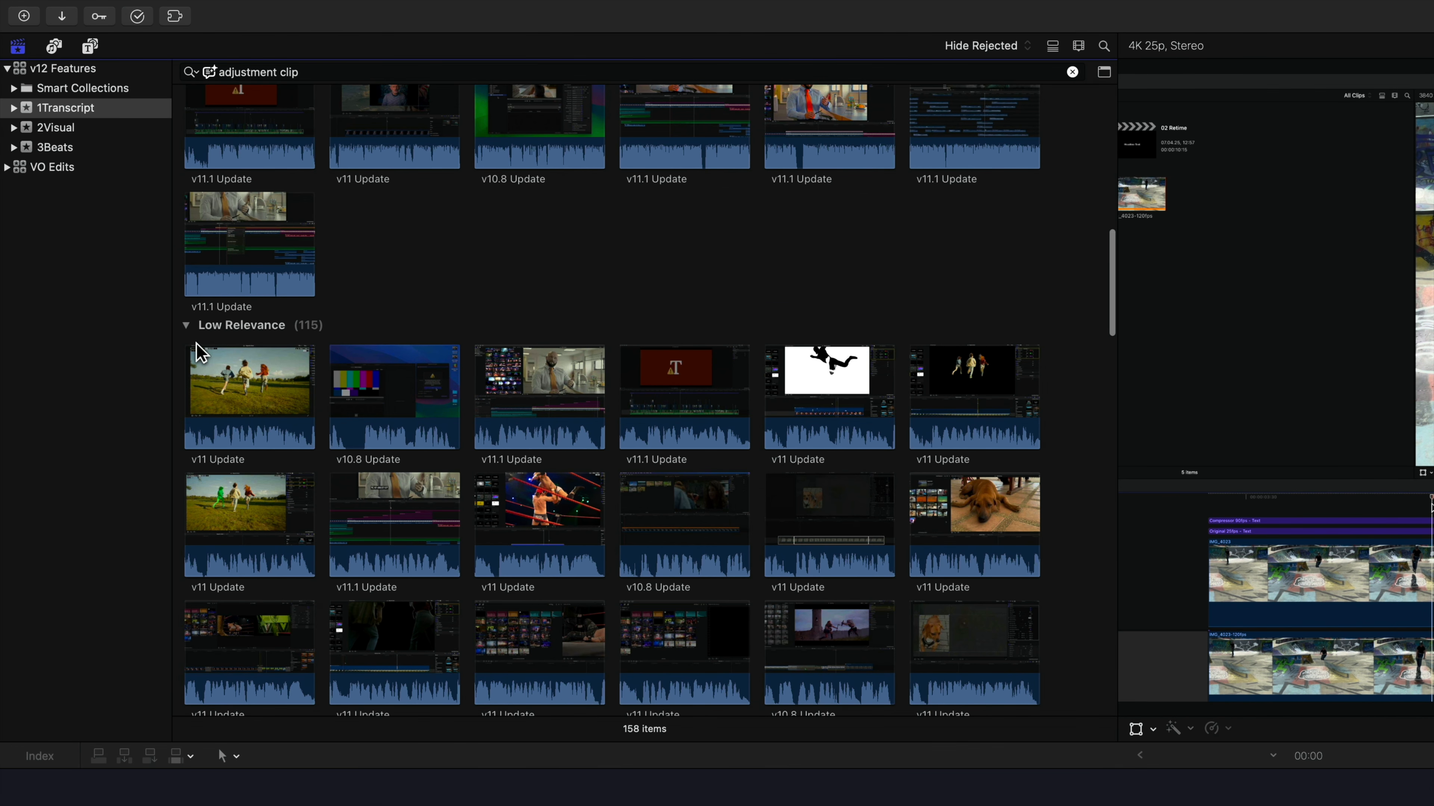
{"action": "left_click", "coordinate": [187, 329]}
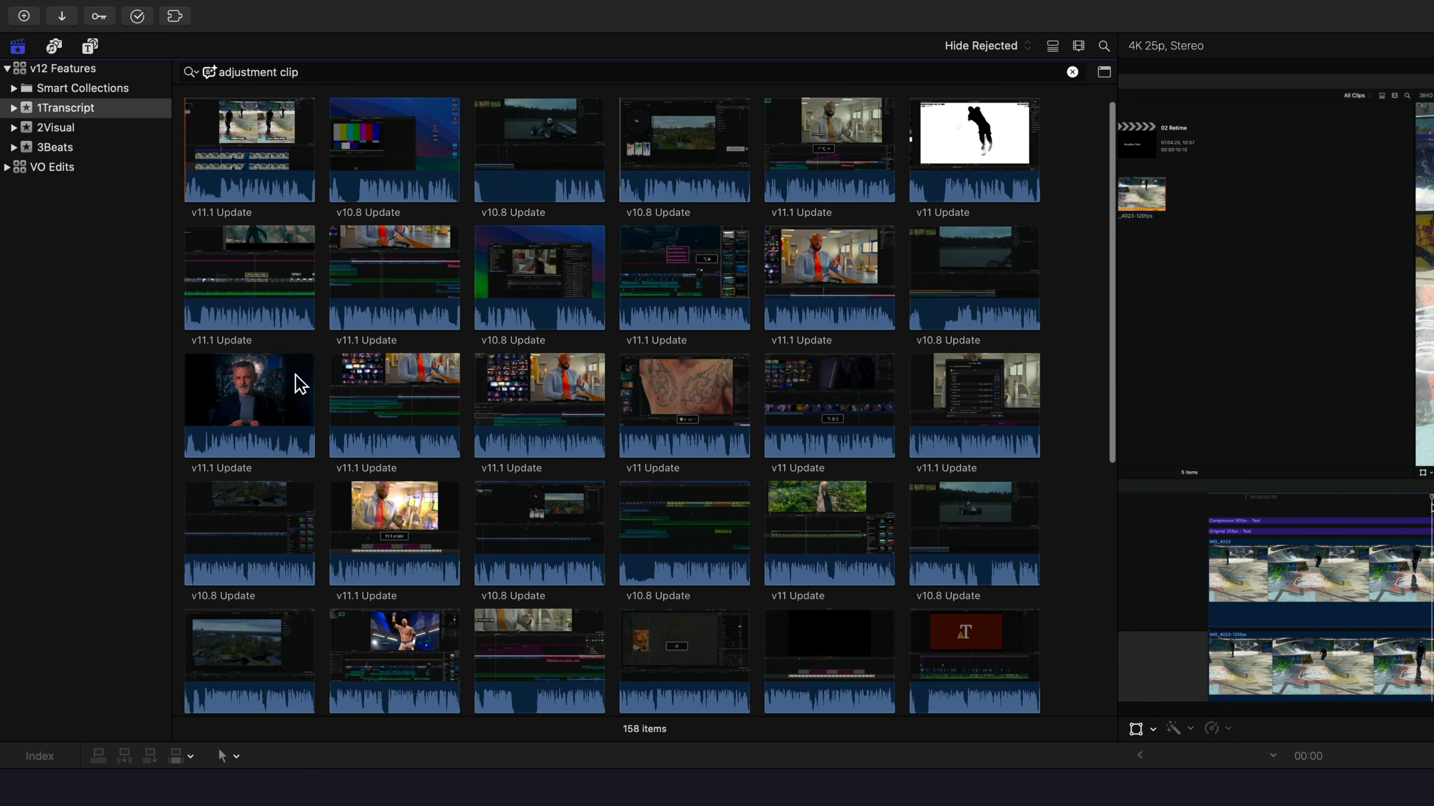
{"action": "scroll", "coordinate": [295, 381], "scroll_direction": "down", "scroll_amount": 1}
{"action": "scroll", "coordinate": [295, 381], "scroll_direction": "up", "scroll_amount": 10}
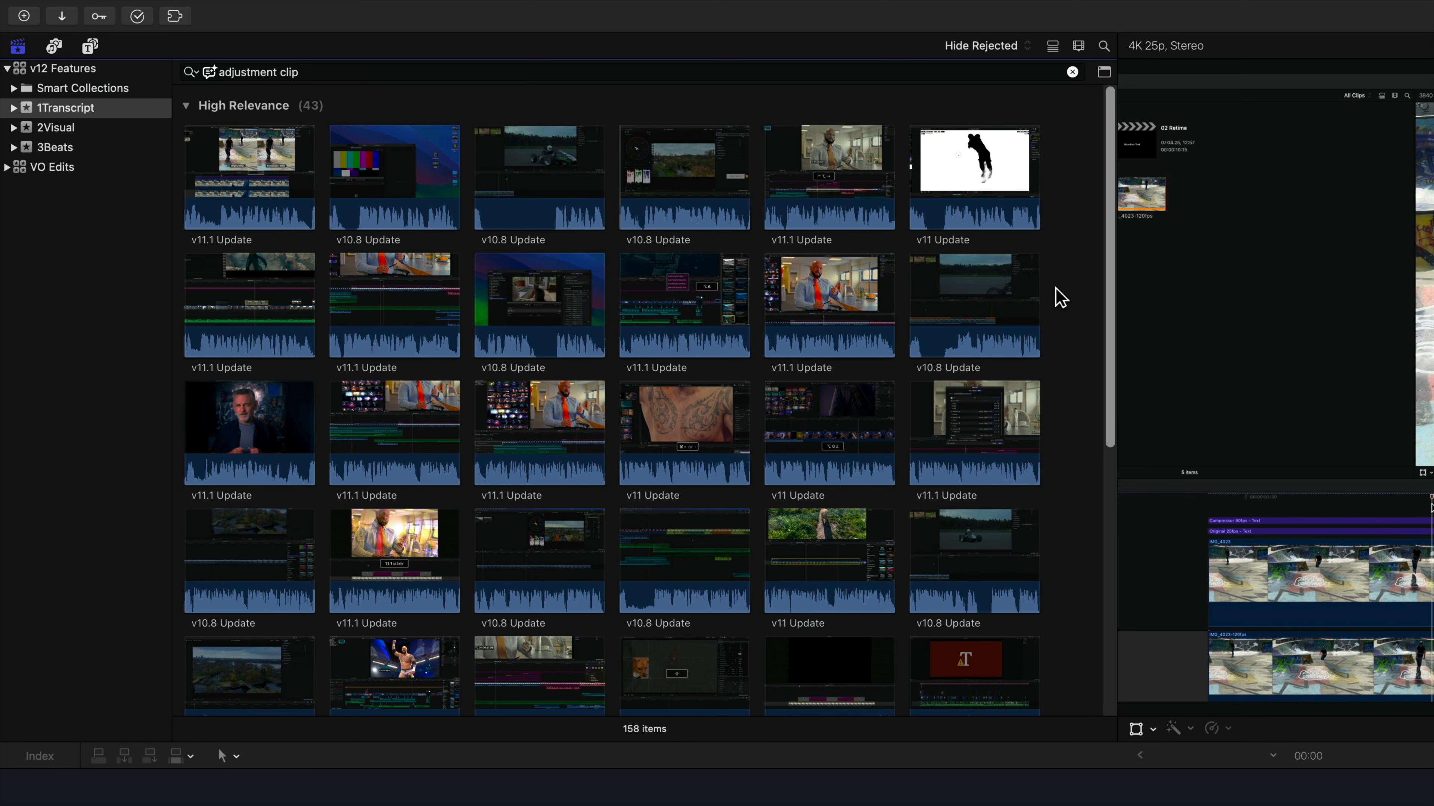
Change the transcript search for "adjustment clip" from Is Related To back to Includes
{"action": "left_click", "coordinate": [190, 72]}
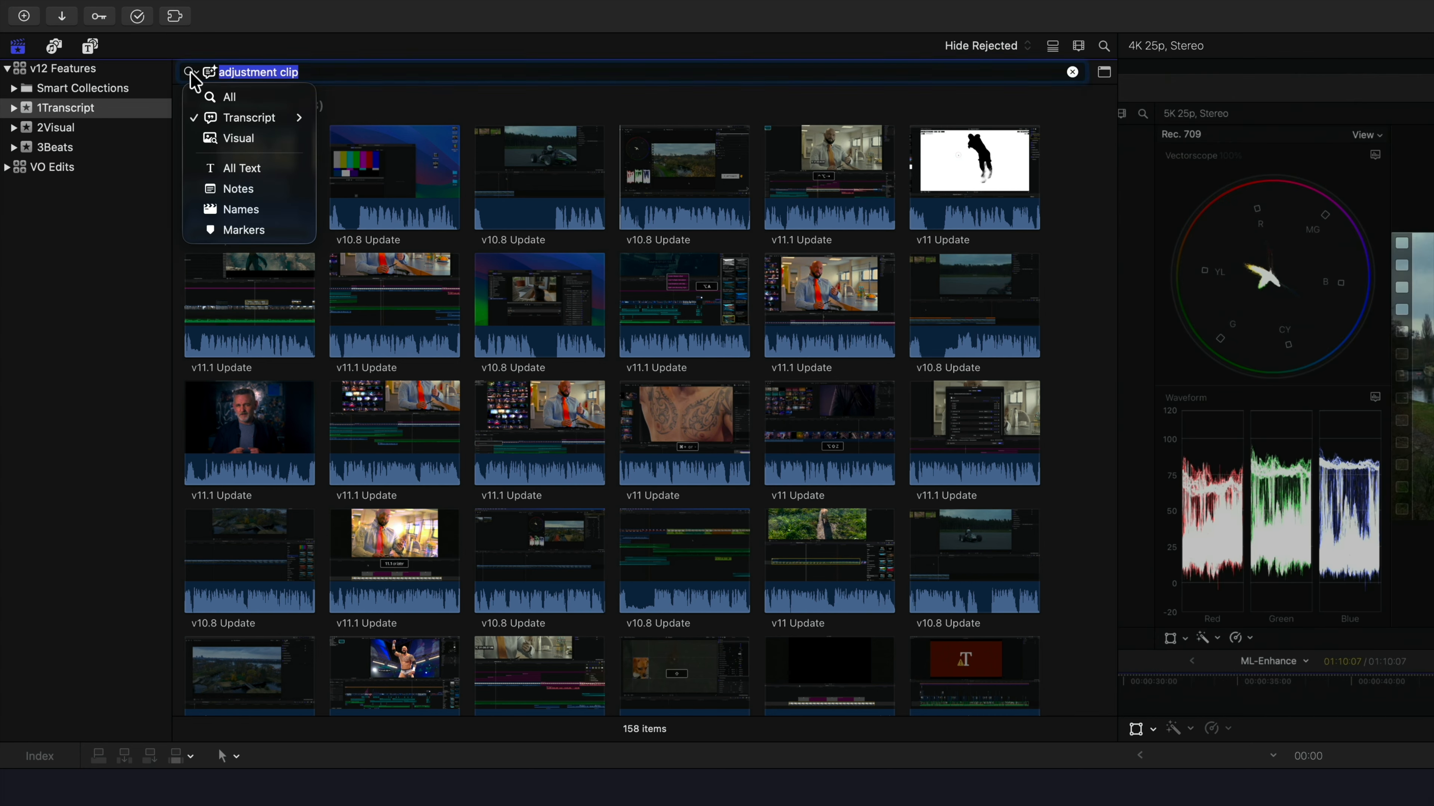
{"action": "mouse_move", "coordinate": [265, 125]}
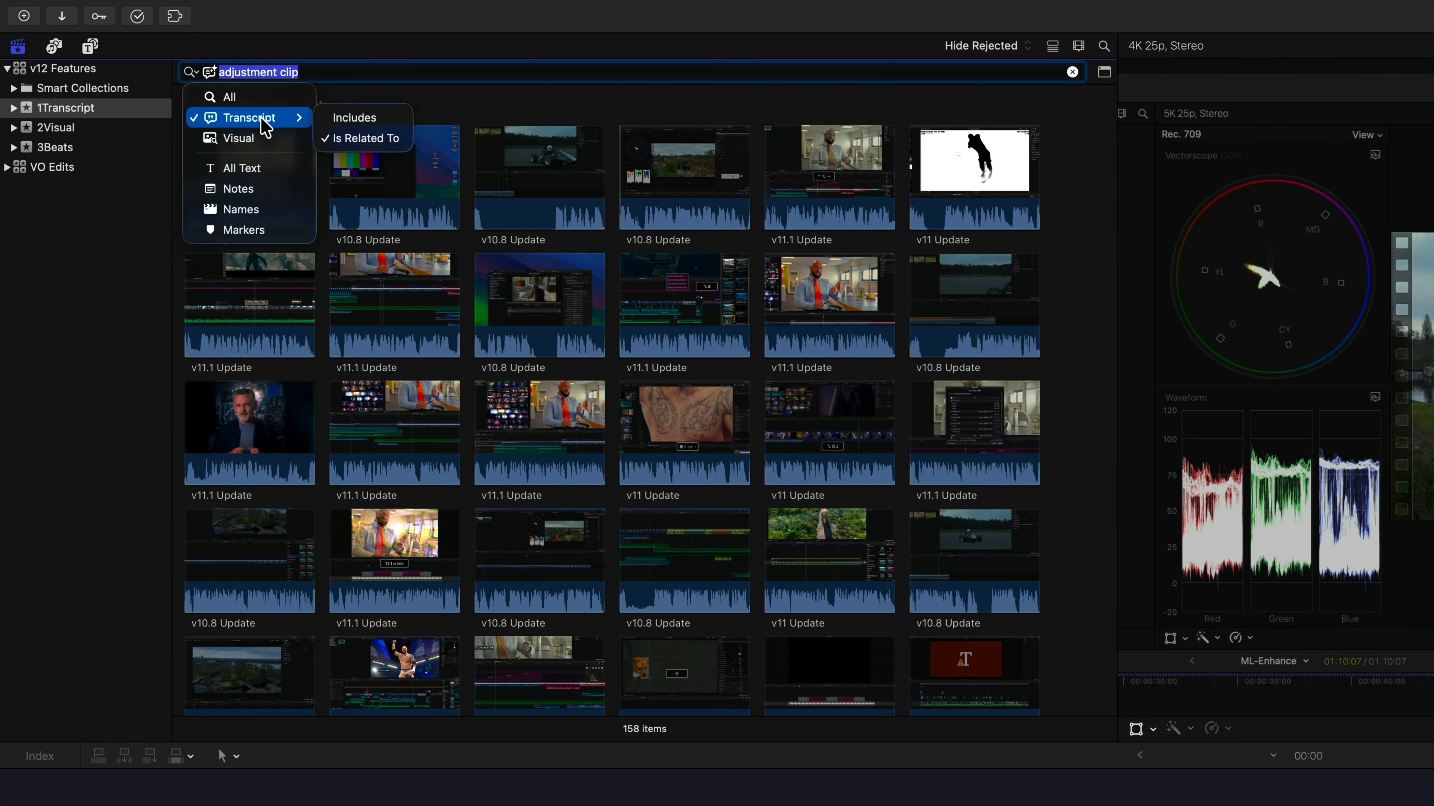
{"action": "left_click", "coordinate": [351, 119]}
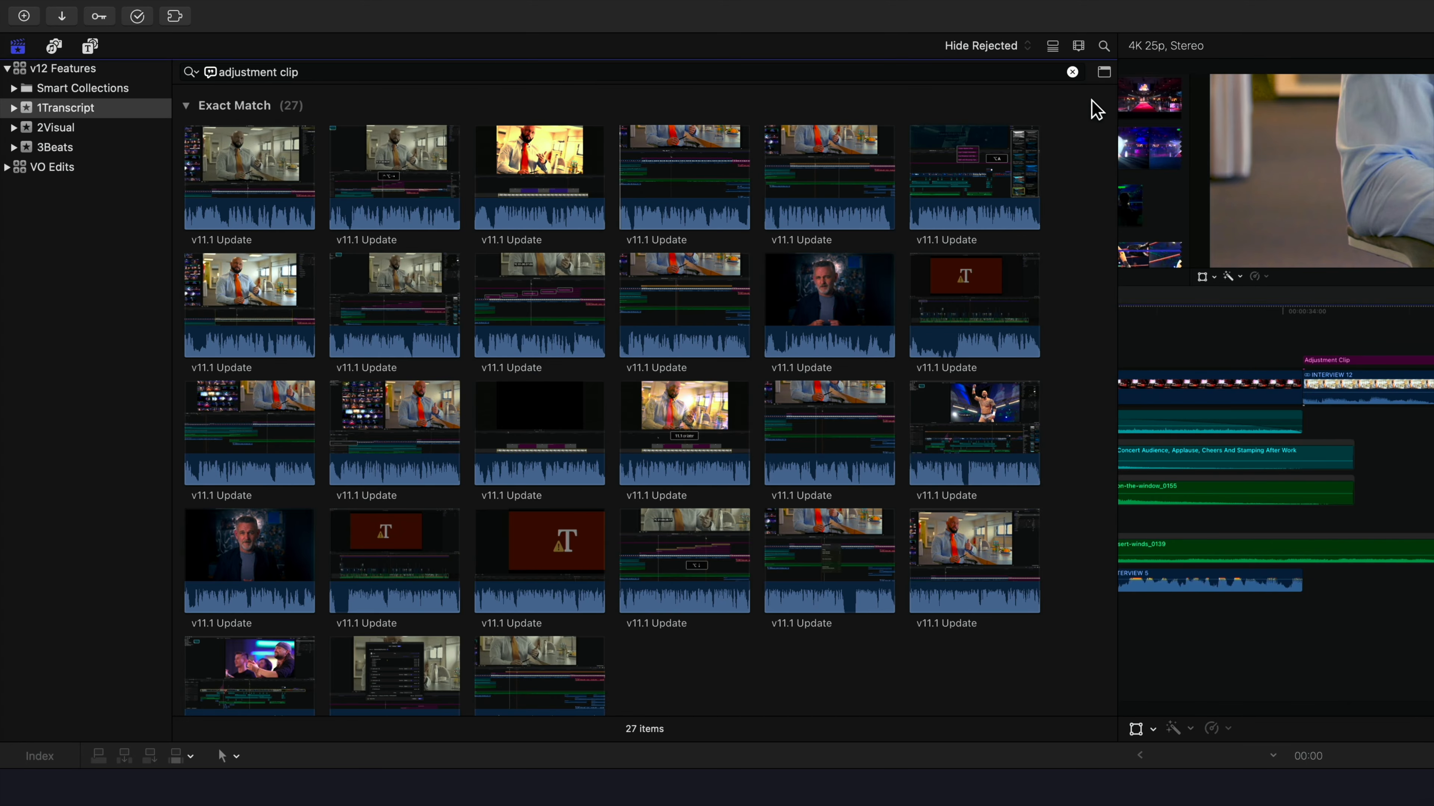
Save the "adjustment clip" transcript filter as a new smart collection named Adjustment Clip
{"action": "left_click", "coordinate": [1103, 74]}
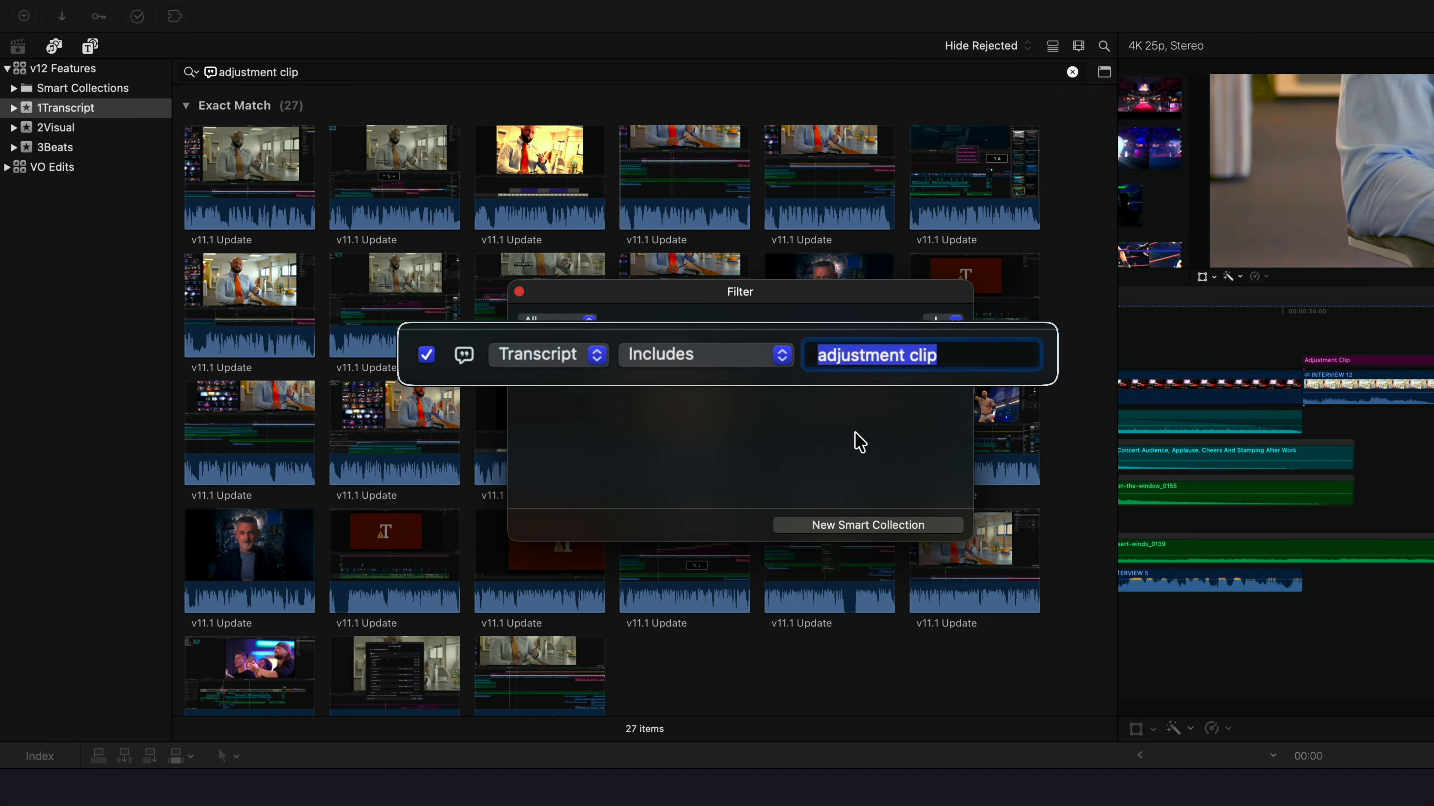
{"action": "left_click", "coordinate": [877, 525]}
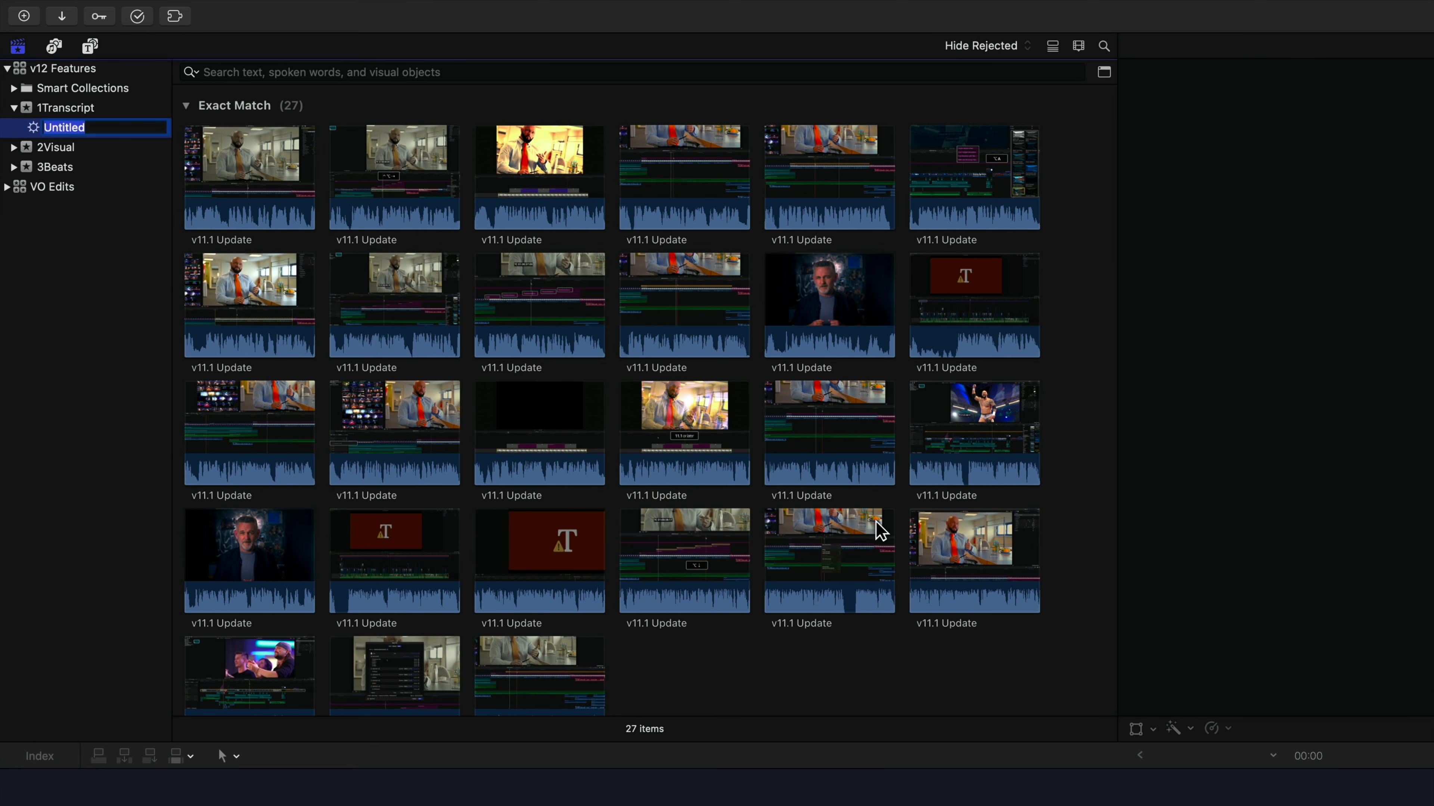
{"action": "left_click", "coordinate": [73, 133]}
{"action": "left_click", "coordinate": [75, 131]}
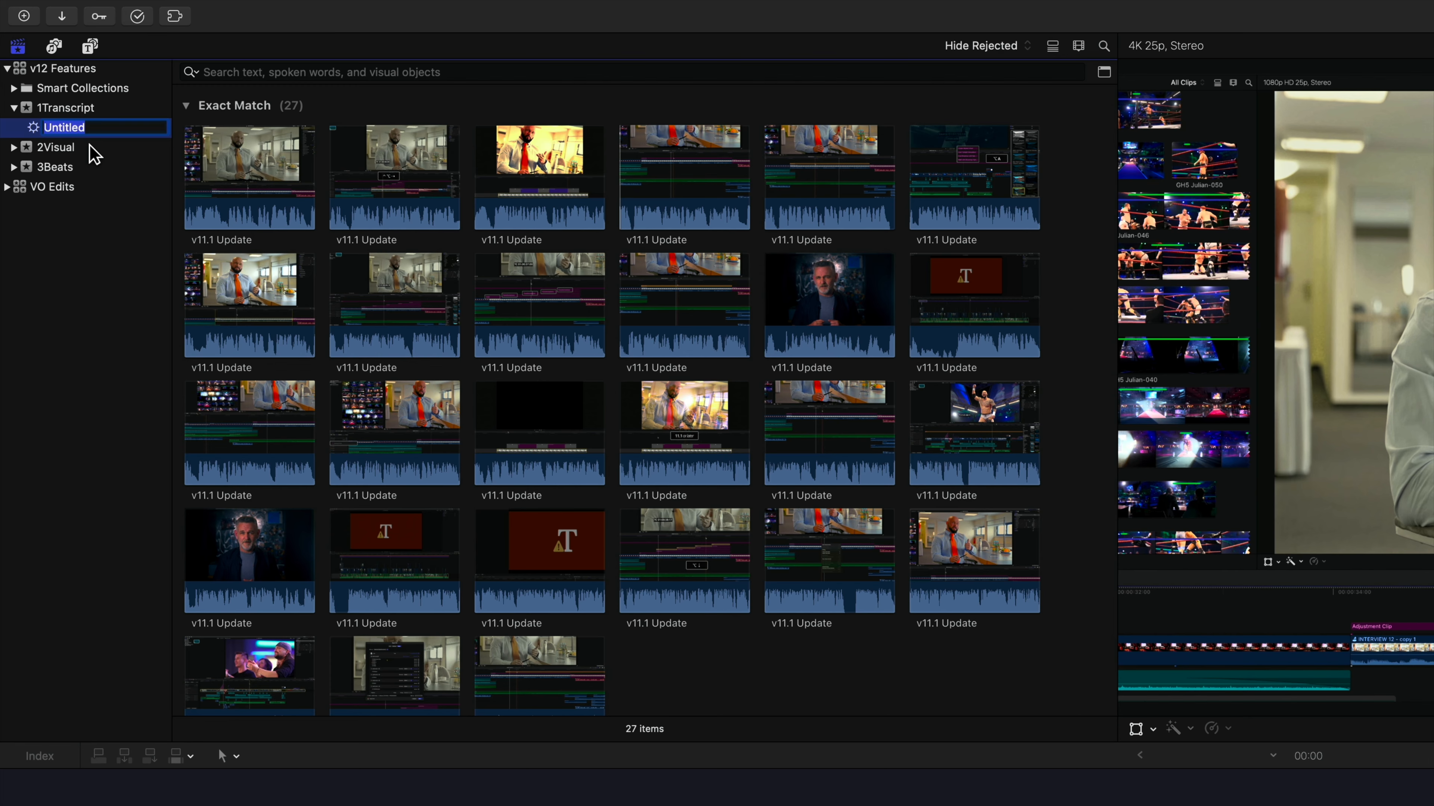
{"action": "type", "text": "Adjustment Clip"}
{"action": "key", "text": "Return"}
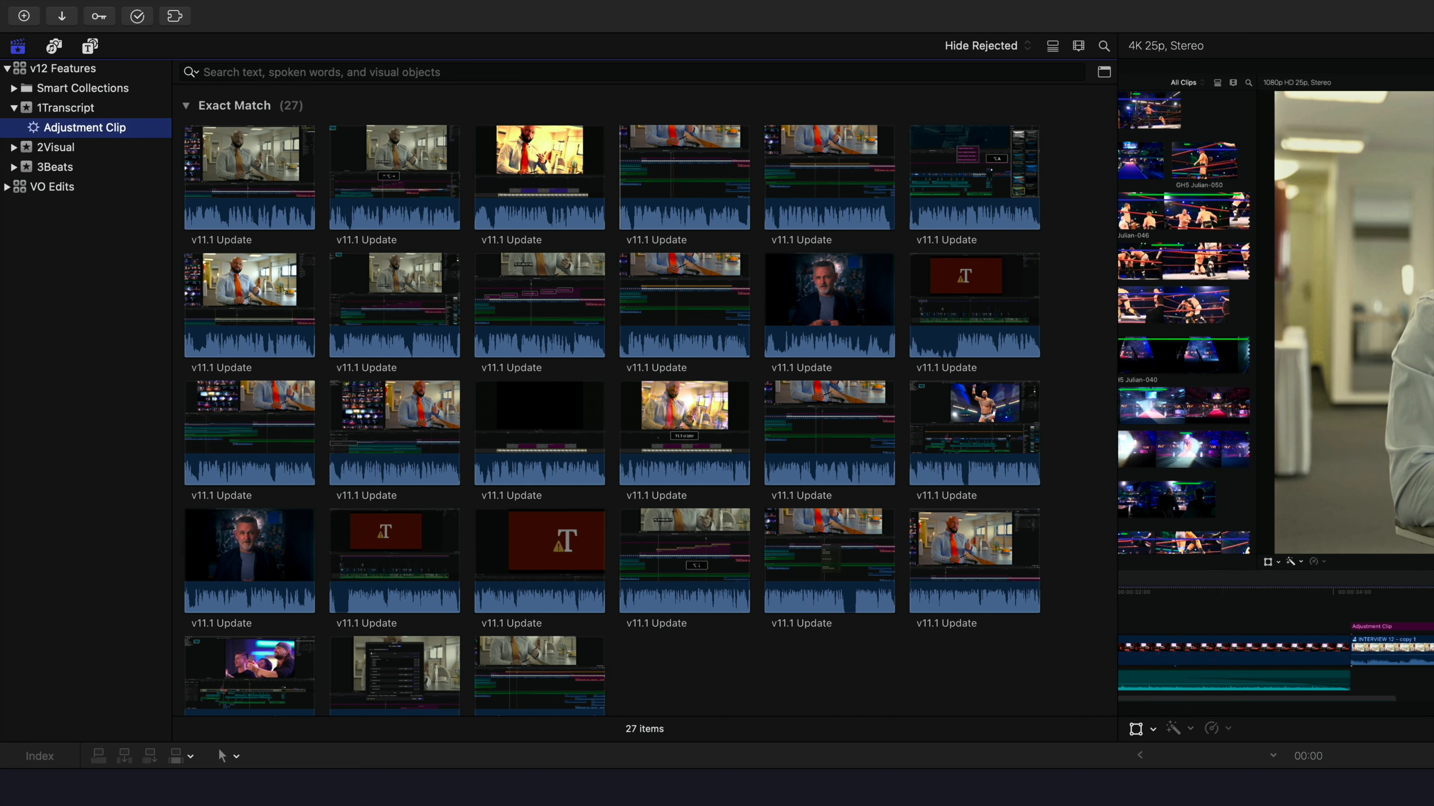
Select the first eleven clips in the Adjustment Clip smart collection
{"action": "left_click", "coordinate": [702, 644]}
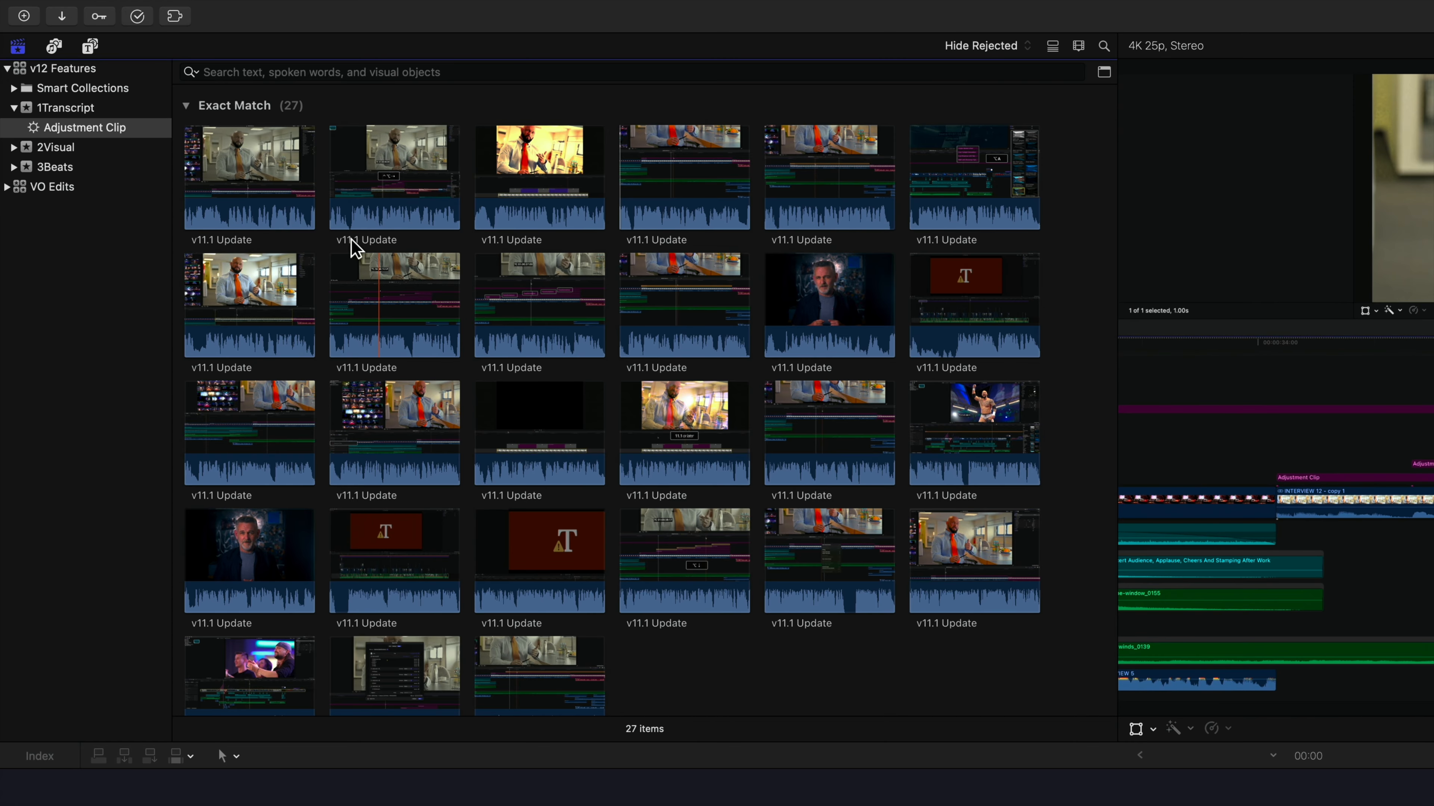
{"action": "left_click", "coordinate": [285, 188]}
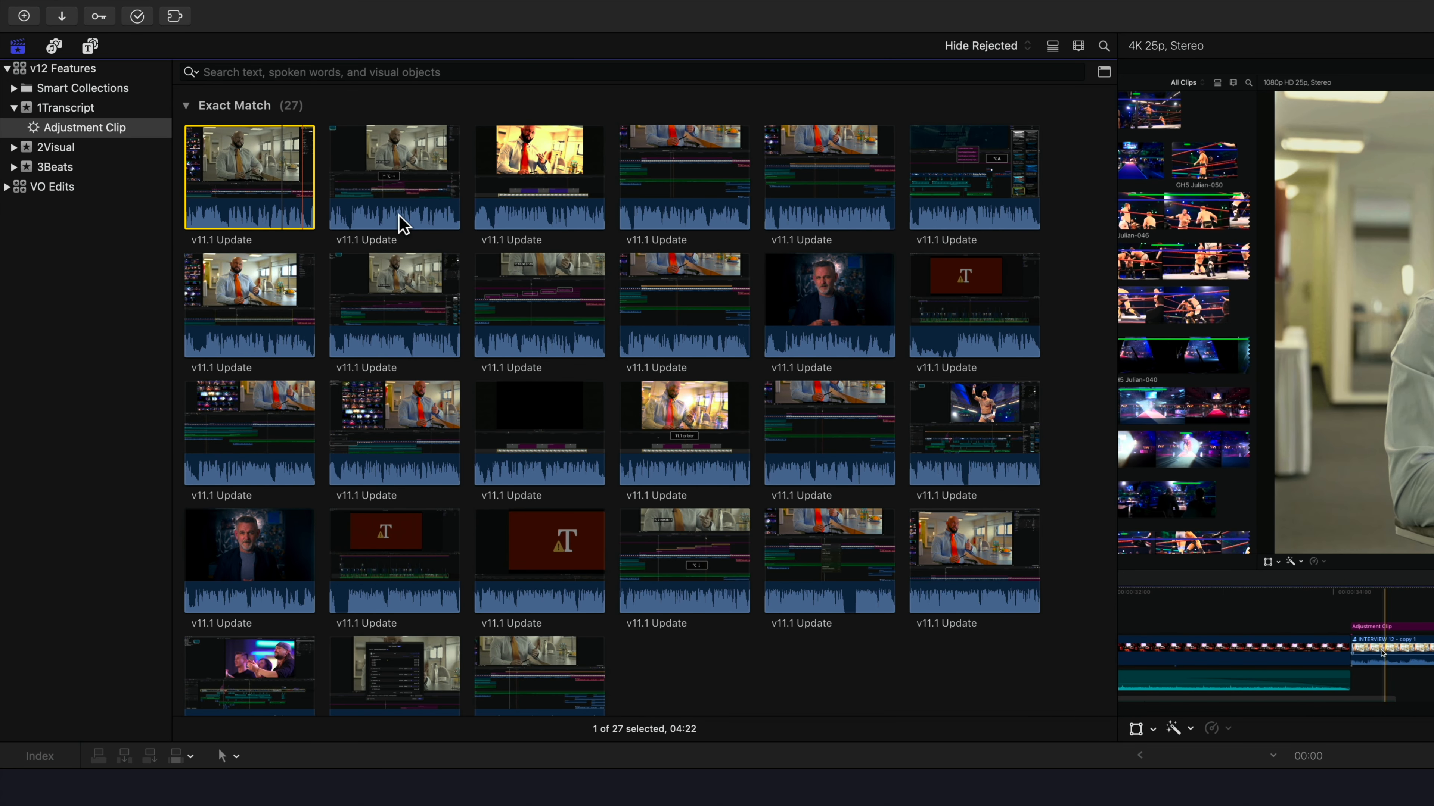
{"action": "left_click", "coordinate": [793, 286], "text": "shift"}
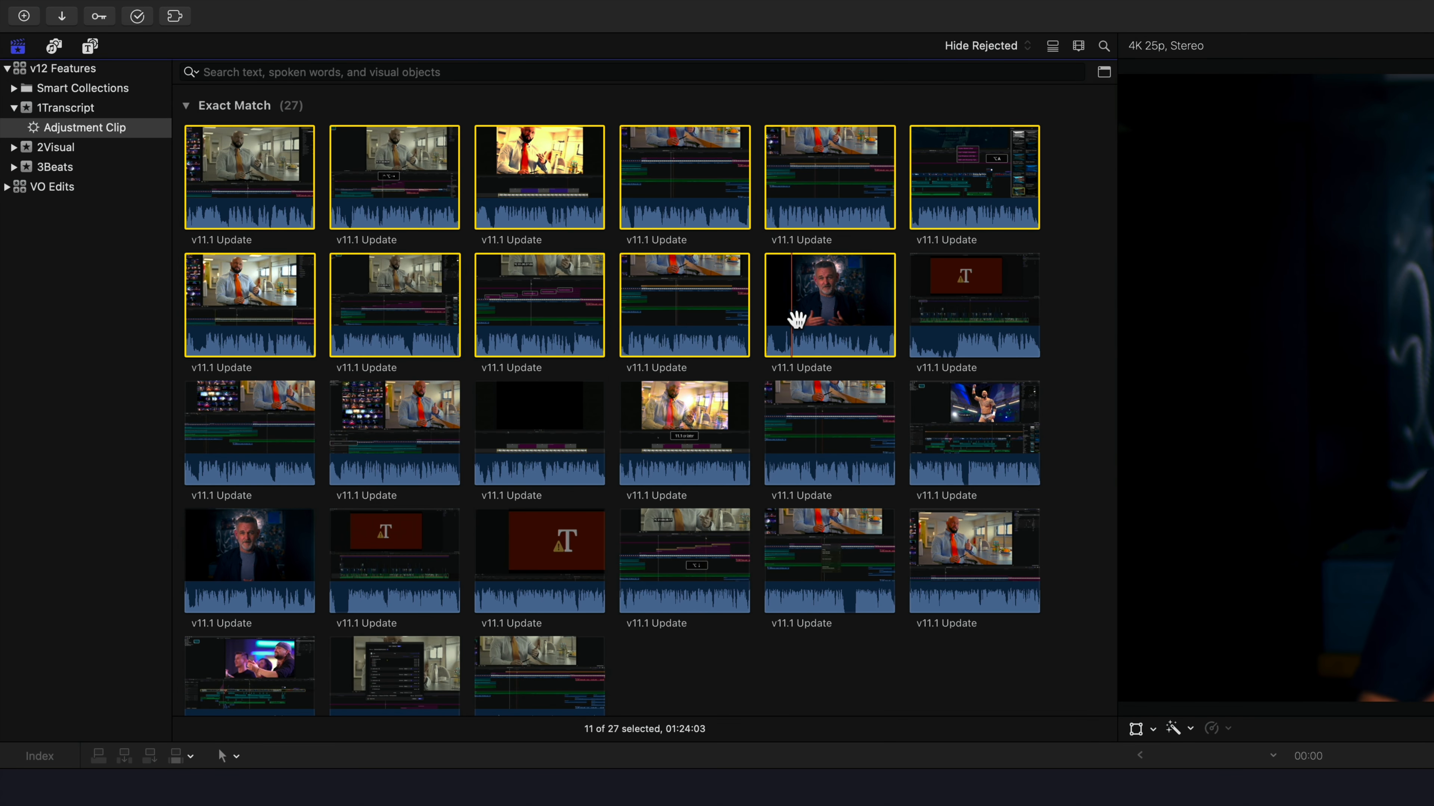
Return to the 1Transcript event and show its clips as a list
{"action": "left_click", "coordinate": [74, 106]}
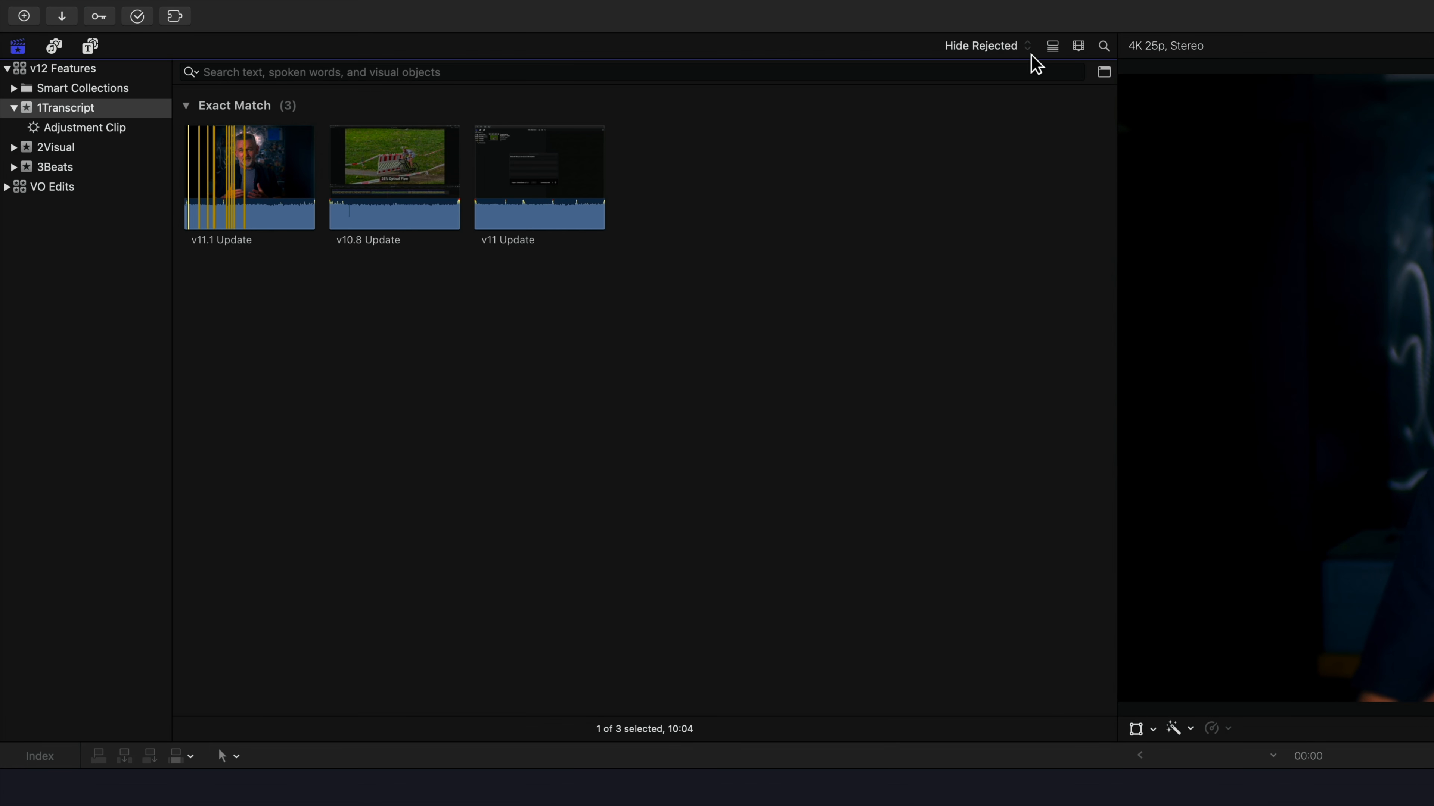
{"action": "left_click", "coordinate": [1052, 45]}
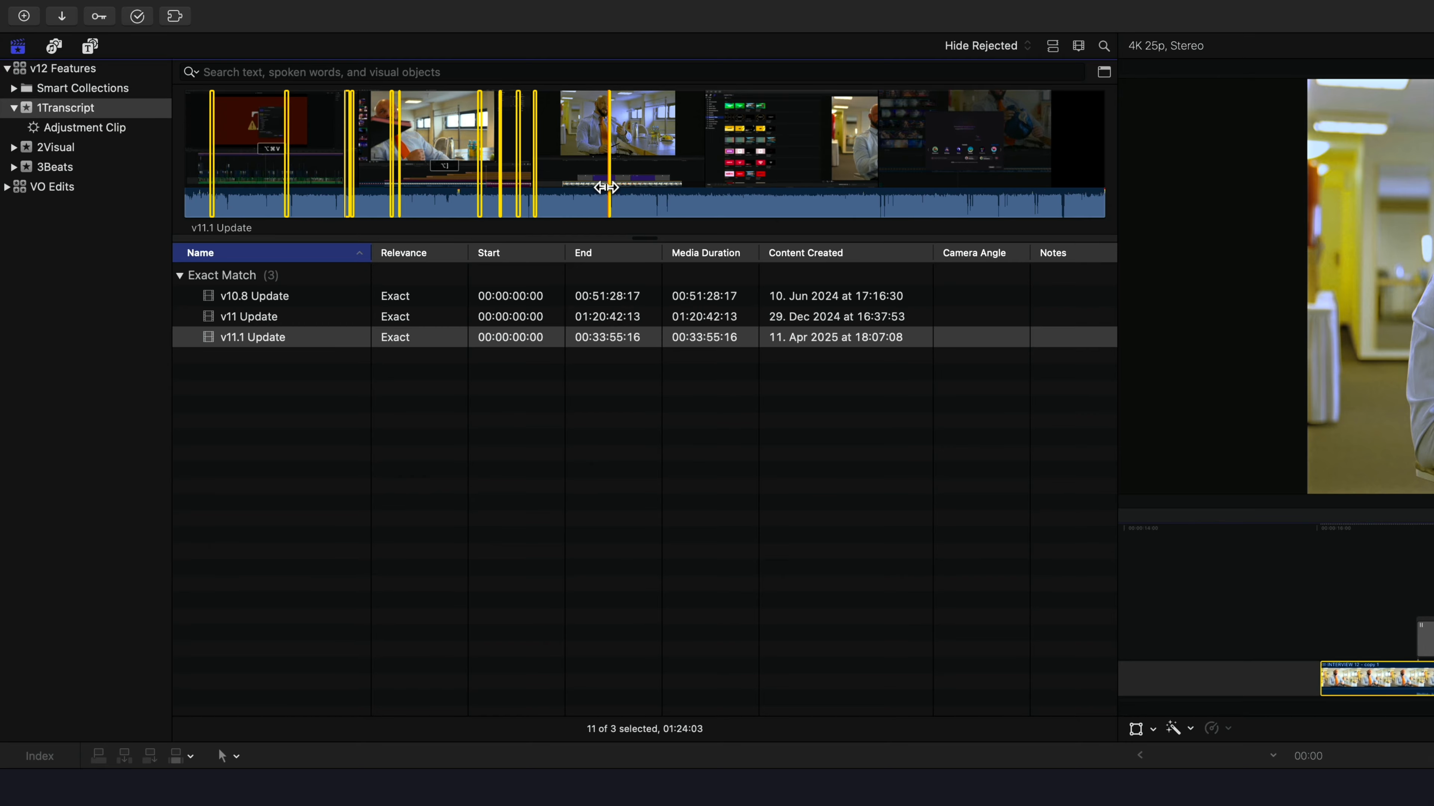
Add a Media Analysis rule to the event's filter and look through its analysis type and availability options
{"action": "left_click", "coordinate": [1104, 71]}
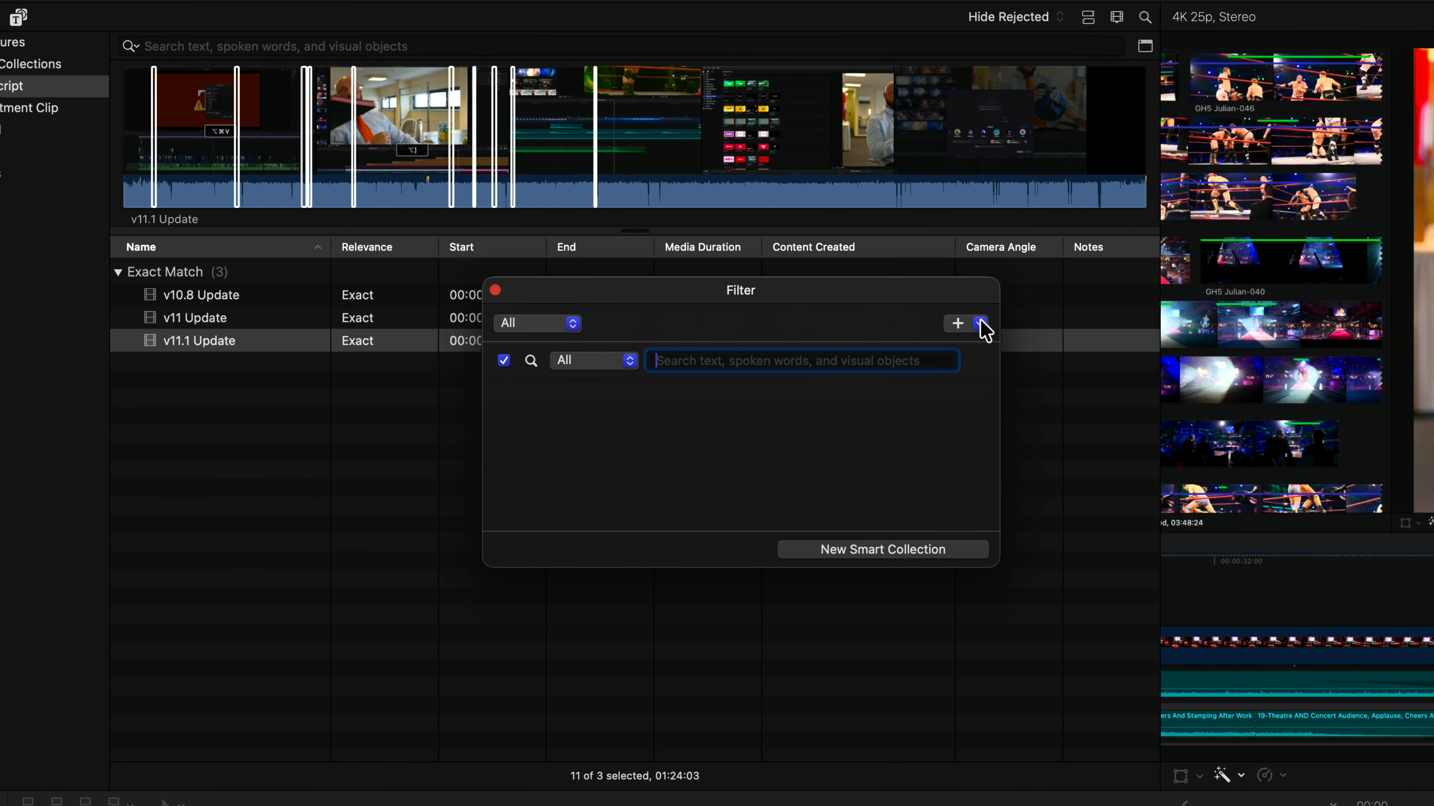
{"action": "left_click", "coordinate": [958, 321]}
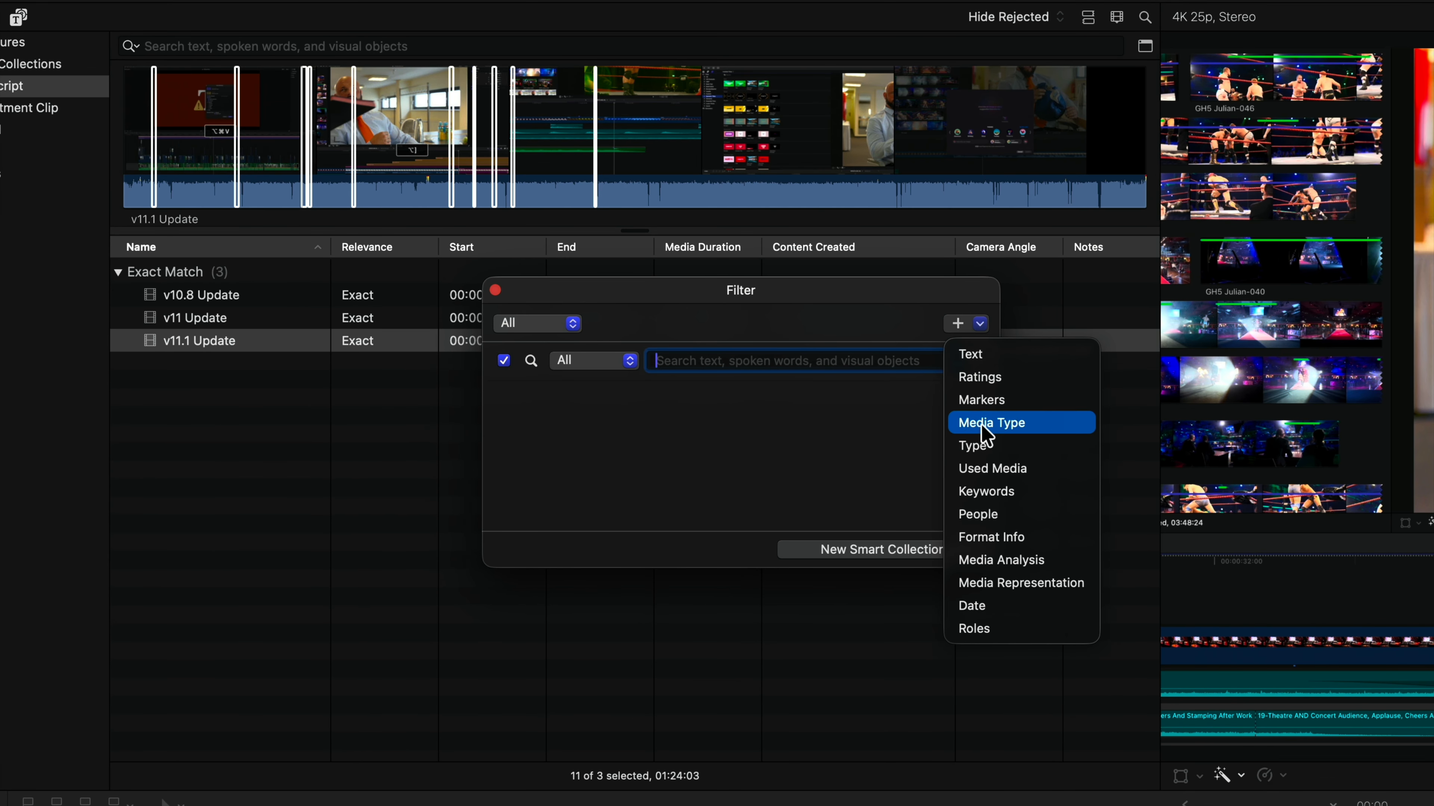
{"action": "left_click", "coordinate": [1068, 569]}
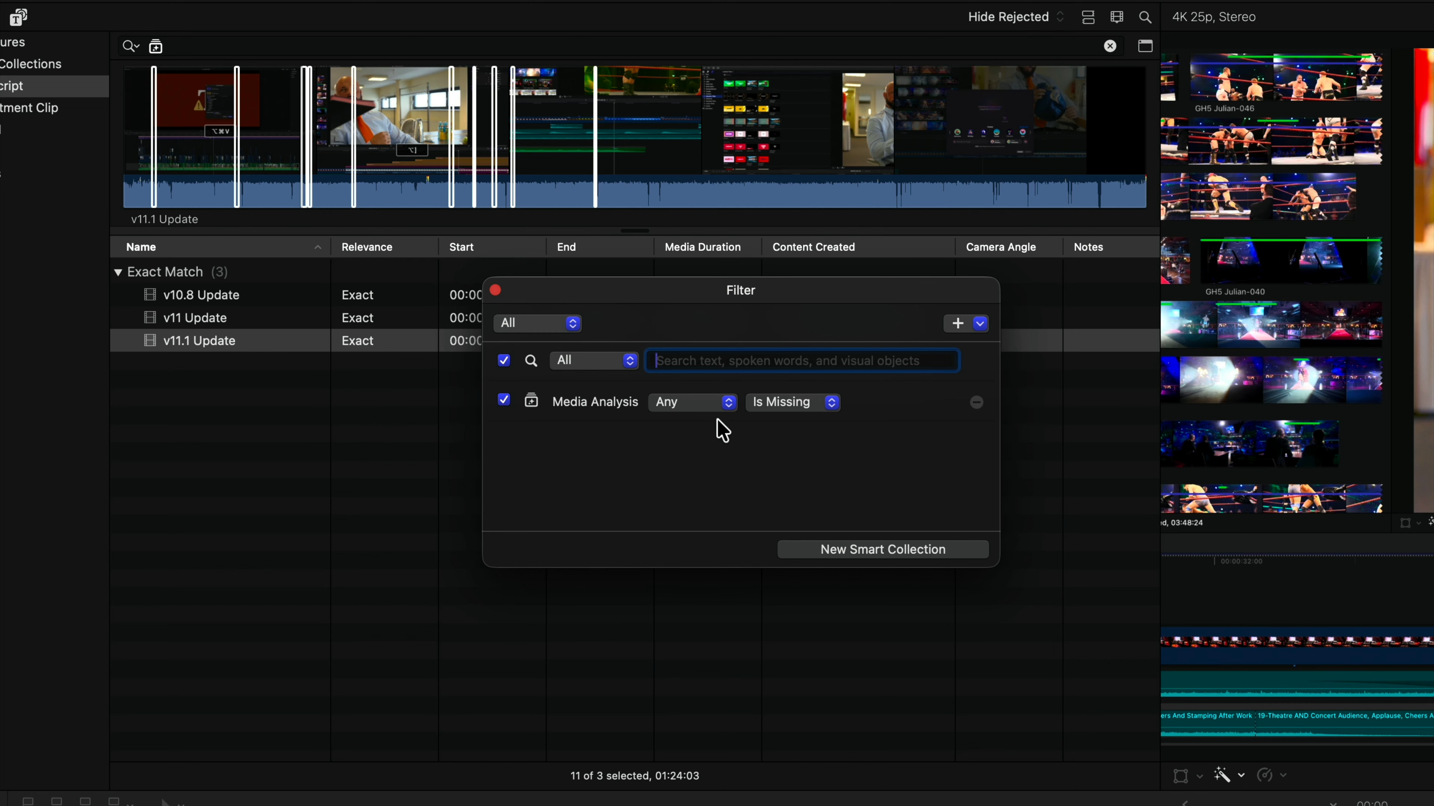
{"action": "left_click", "coordinate": [728, 403]}
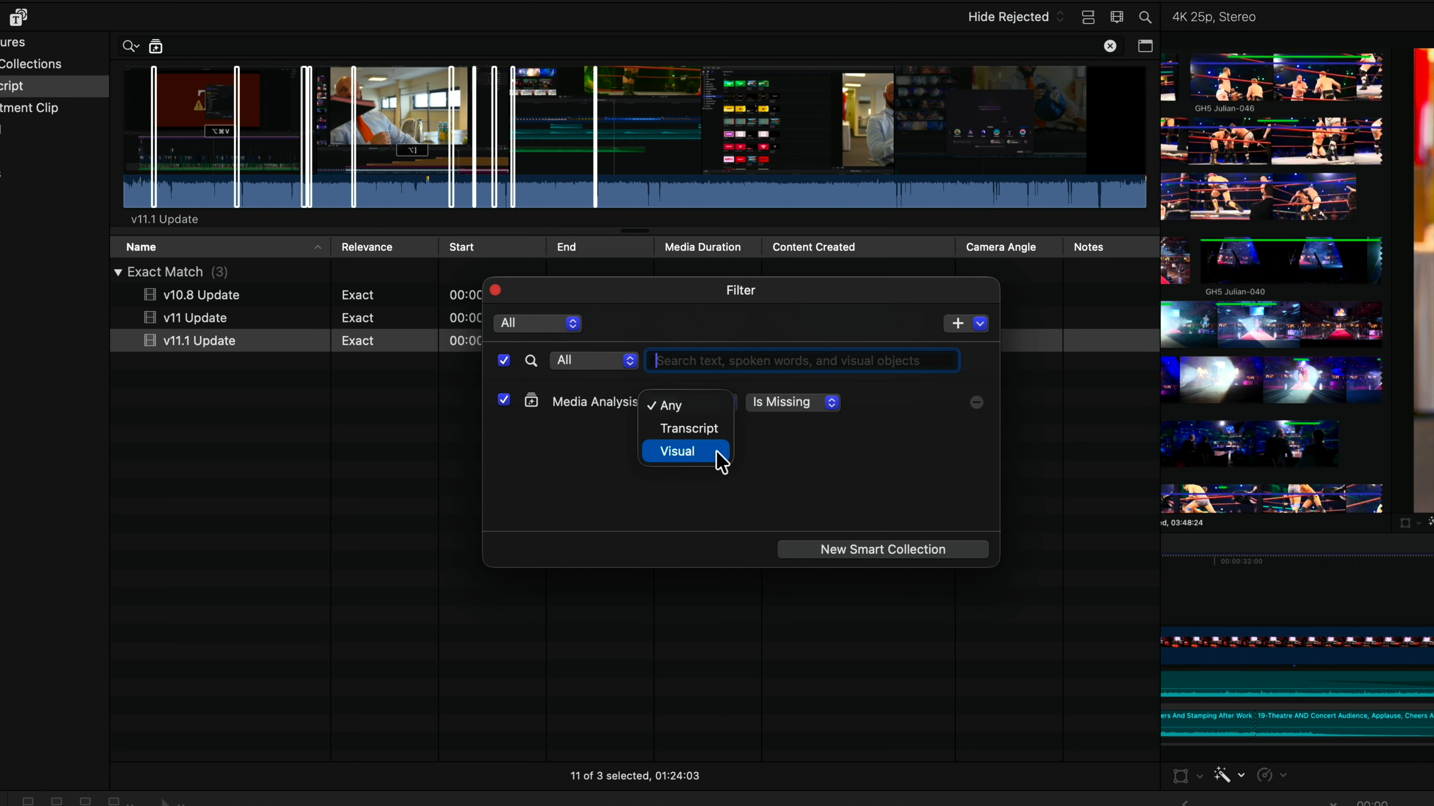
{"action": "left_click", "coordinate": [777, 440]}
{"action": "left_click", "coordinate": [797, 408]}
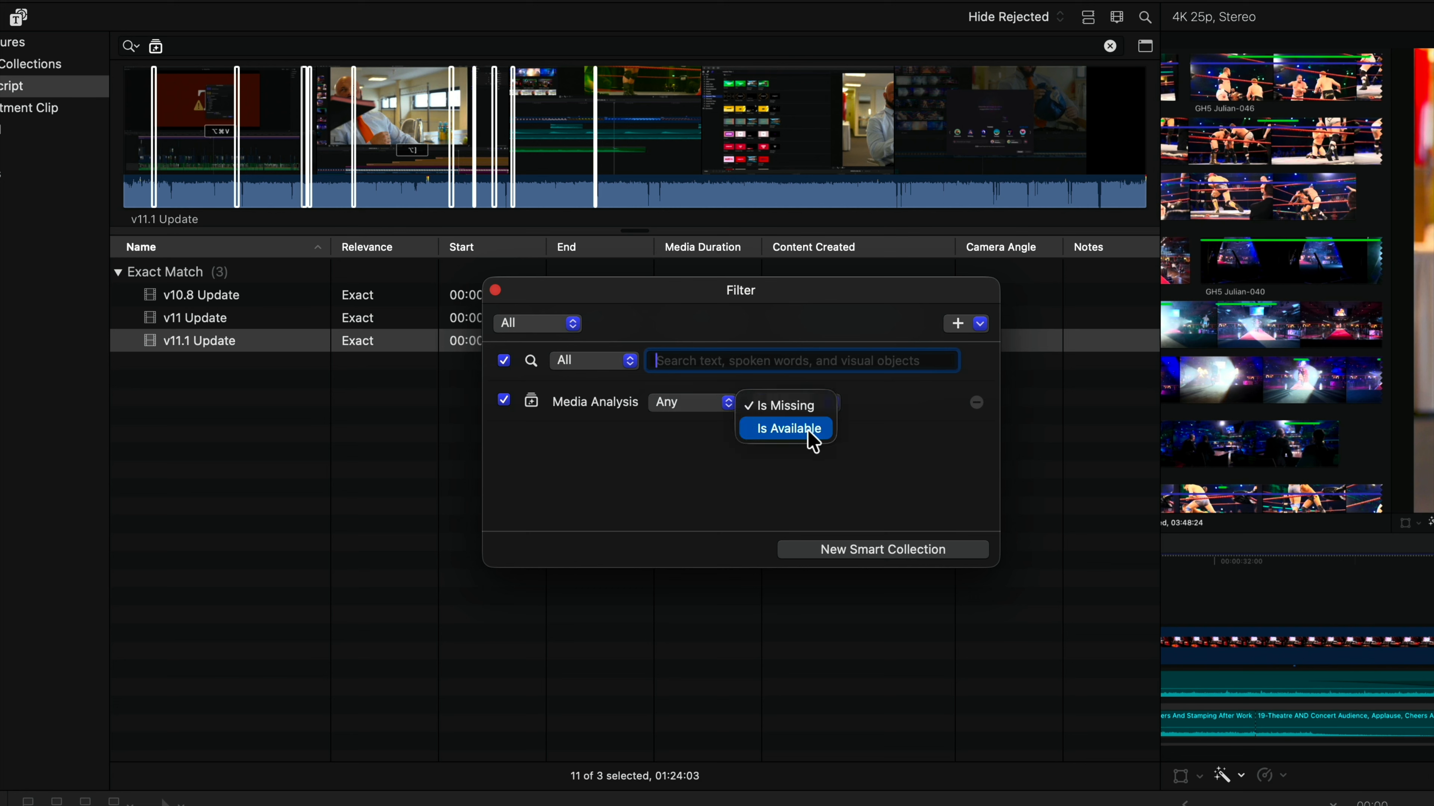
{"action": "left_click", "coordinate": [813, 466]}
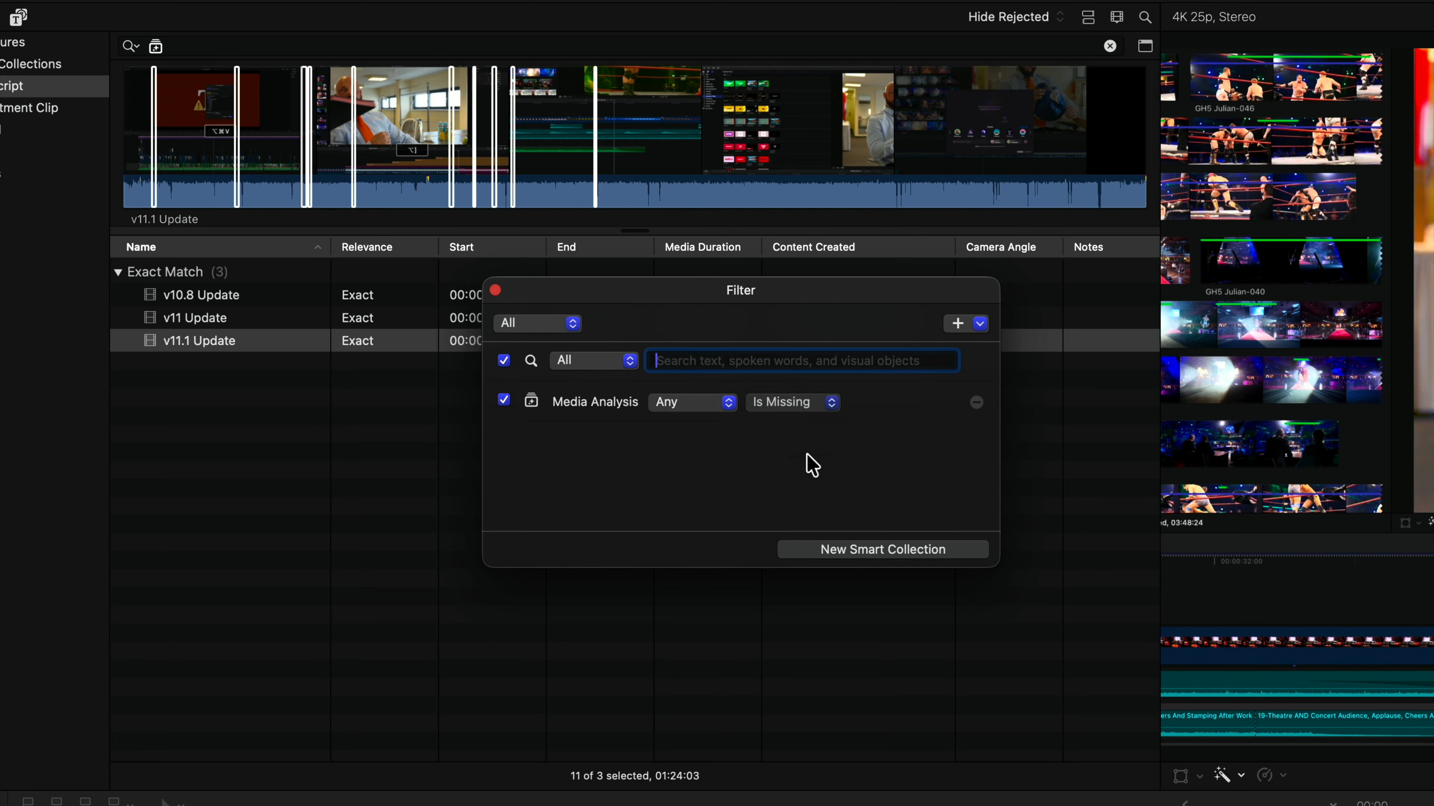
Set the Media Analysis rule to Transcript and Is Available
{"action": "left_click", "coordinate": [709, 414]}
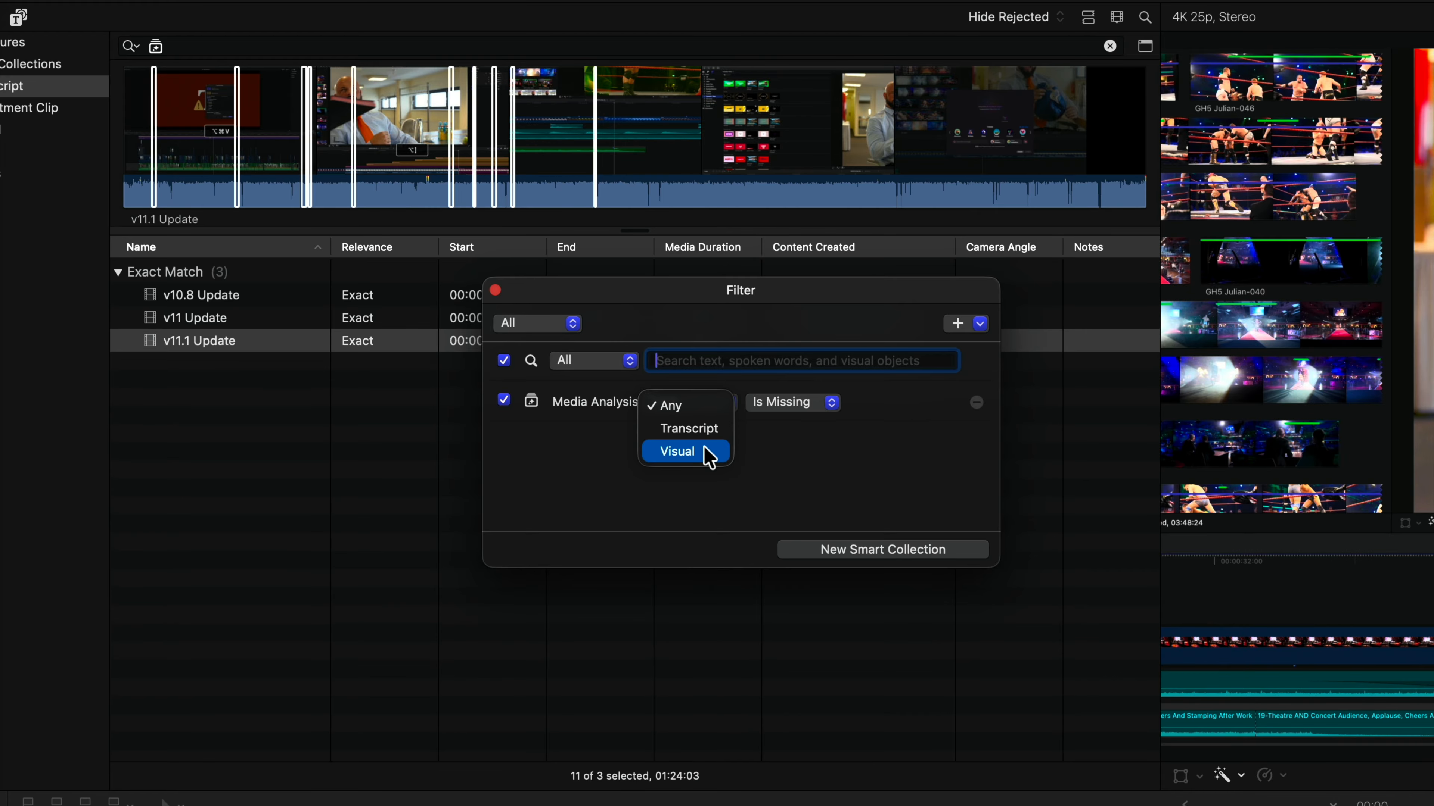
{"action": "left_click", "coordinate": [705, 431]}
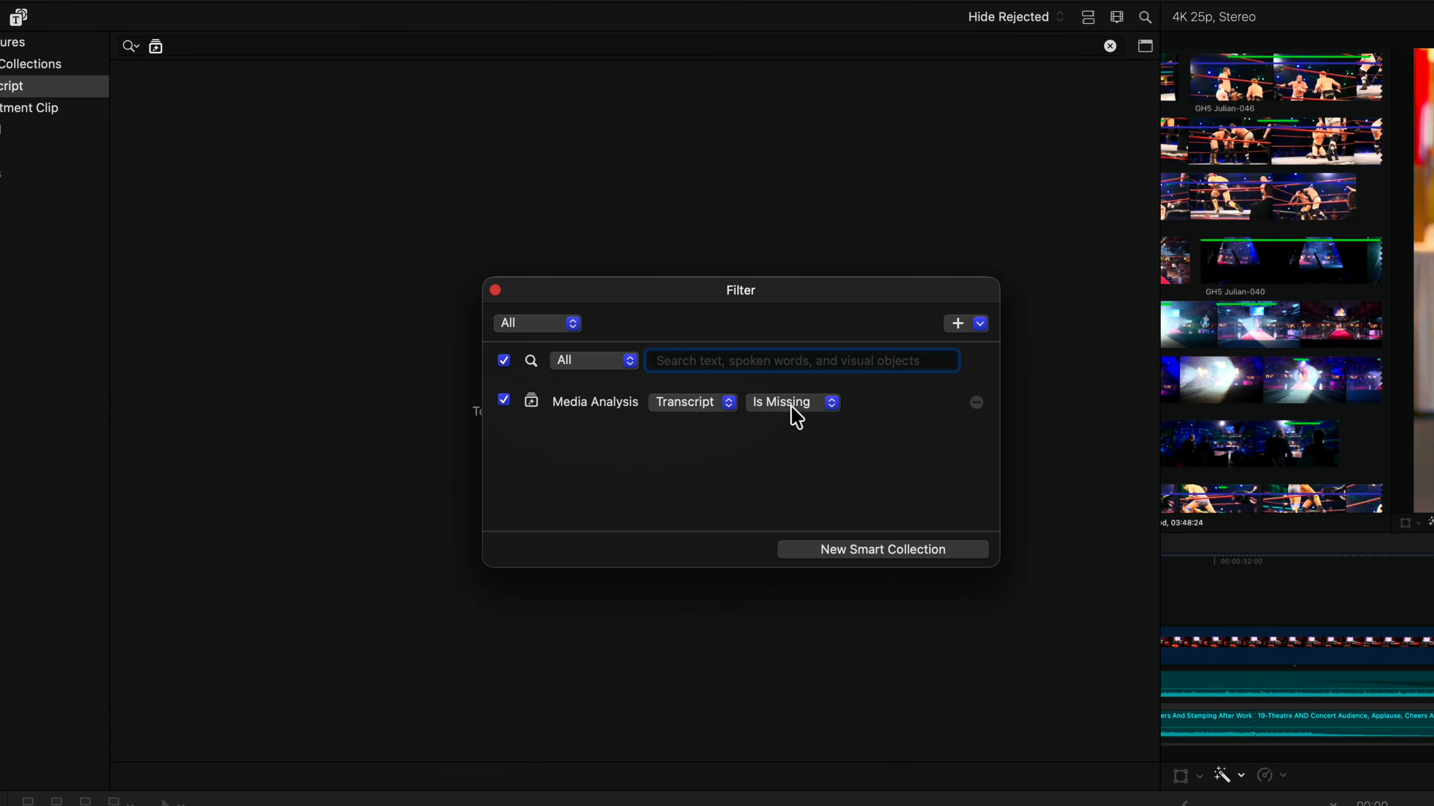
{"action": "left_click", "coordinate": [793, 403]}
{"action": "left_click", "coordinate": [793, 429]}
Switch the Media Analysis rule to Visual to check which clips match, and set it back to Transcript
{"action": "left_click", "coordinate": [710, 404]}
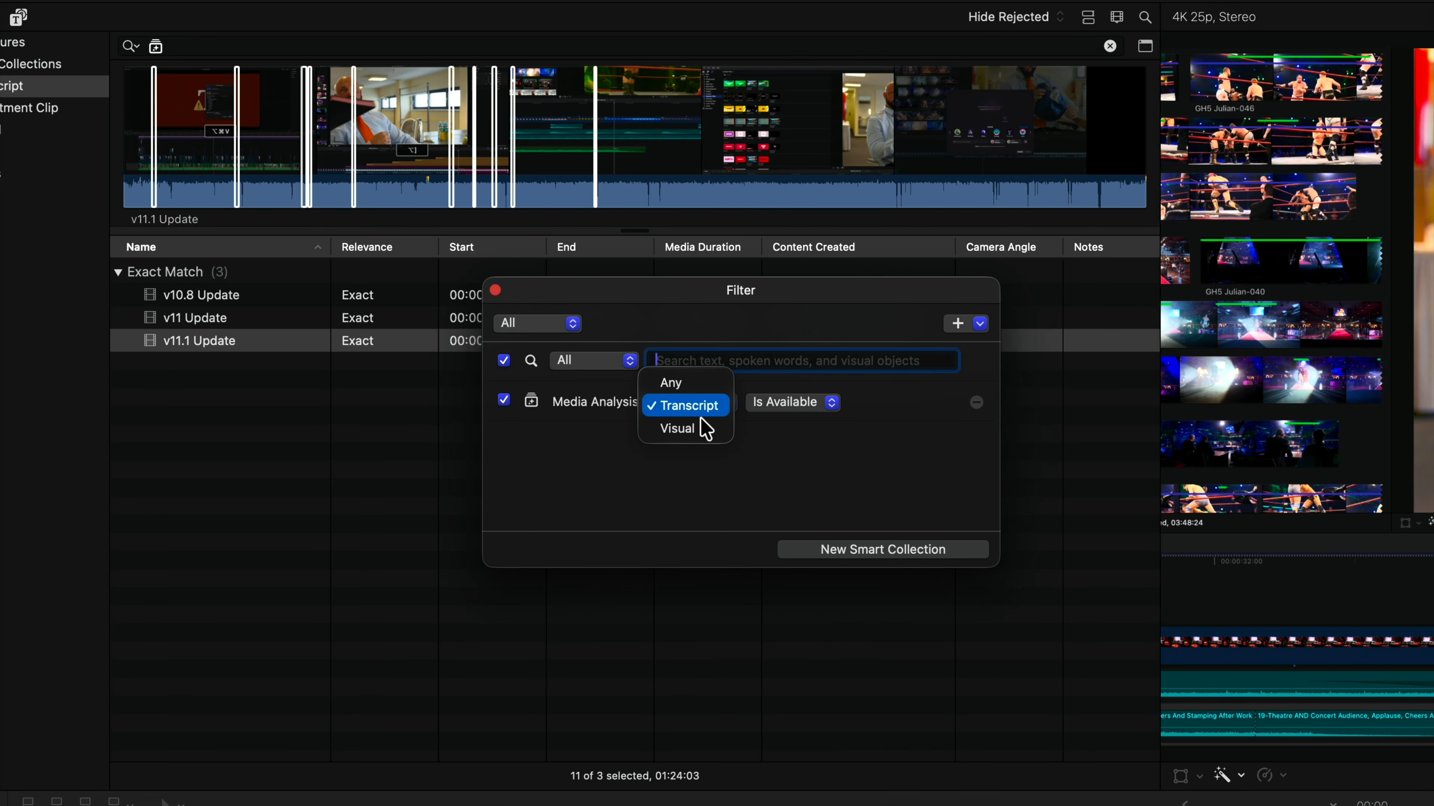
{"action": "left_click", "coordinate": [702, 430]}
{"action": "left_click", "coordinate": [706, 404]}
{"action": "left_click", "coordinate": [705, 390]}
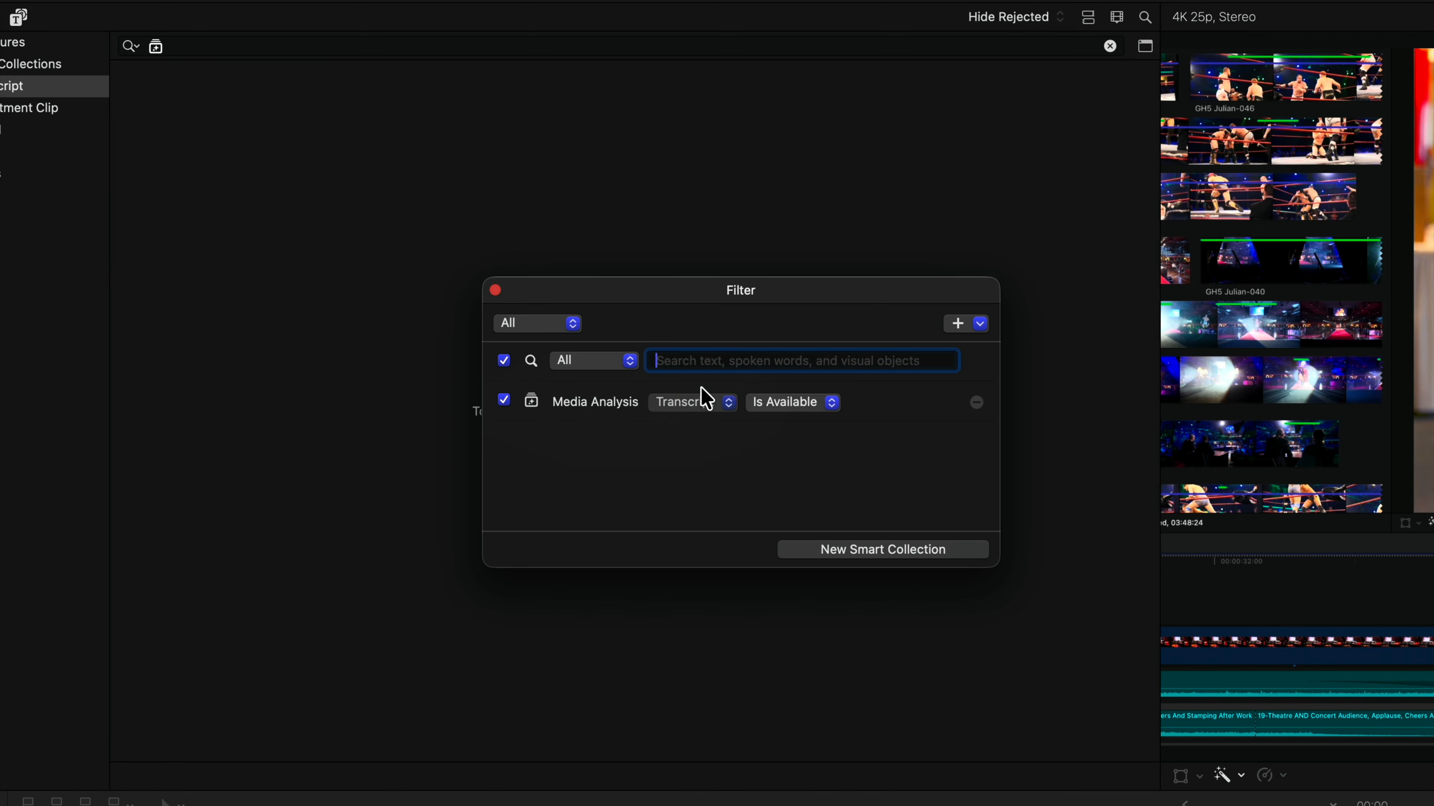